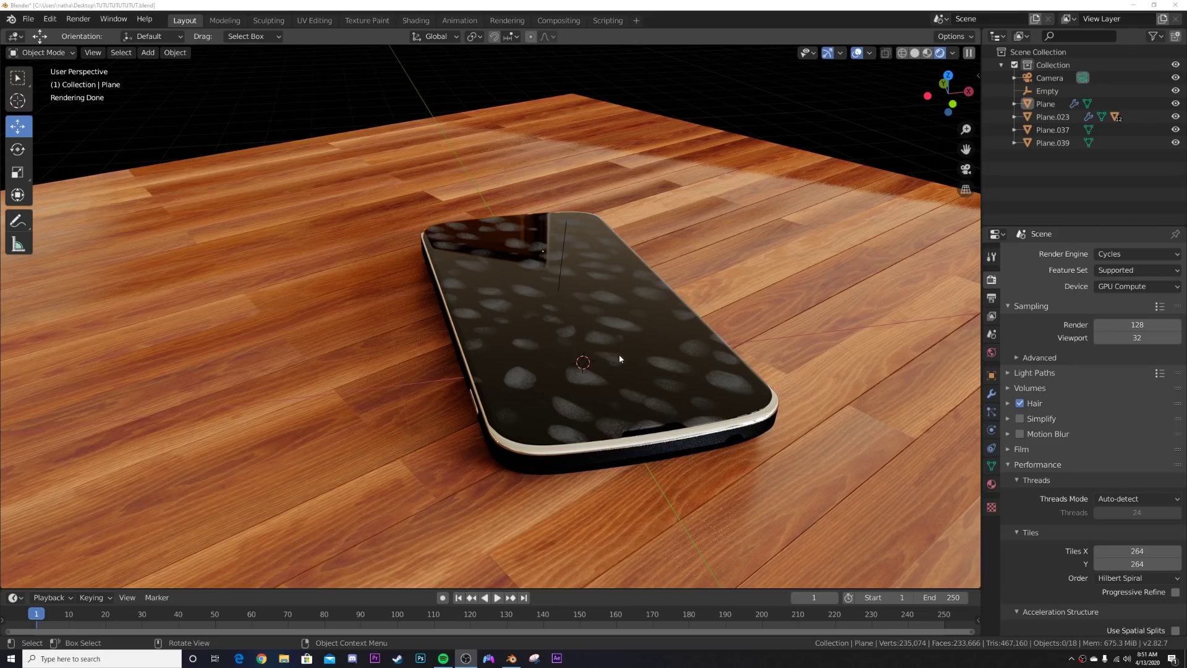
# Step: Examine the finished fingerprint effect on the phone screen and its pantalla shader nodes in the Shading workspace, using rendered and Material Preview shading
pyautogui.moveTo(491, 374); pyautogui.dragTo(653, 411, button='middle')
pyautogui.scroll(4, 607, 422)
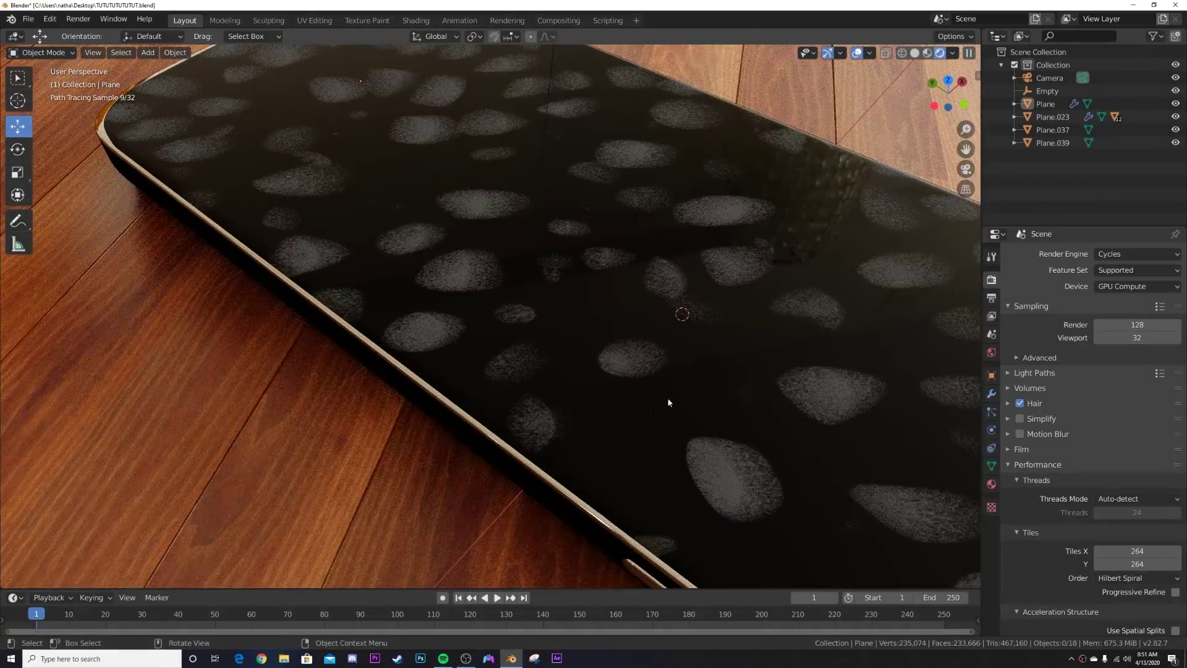
pyautogui.click(413, 21)
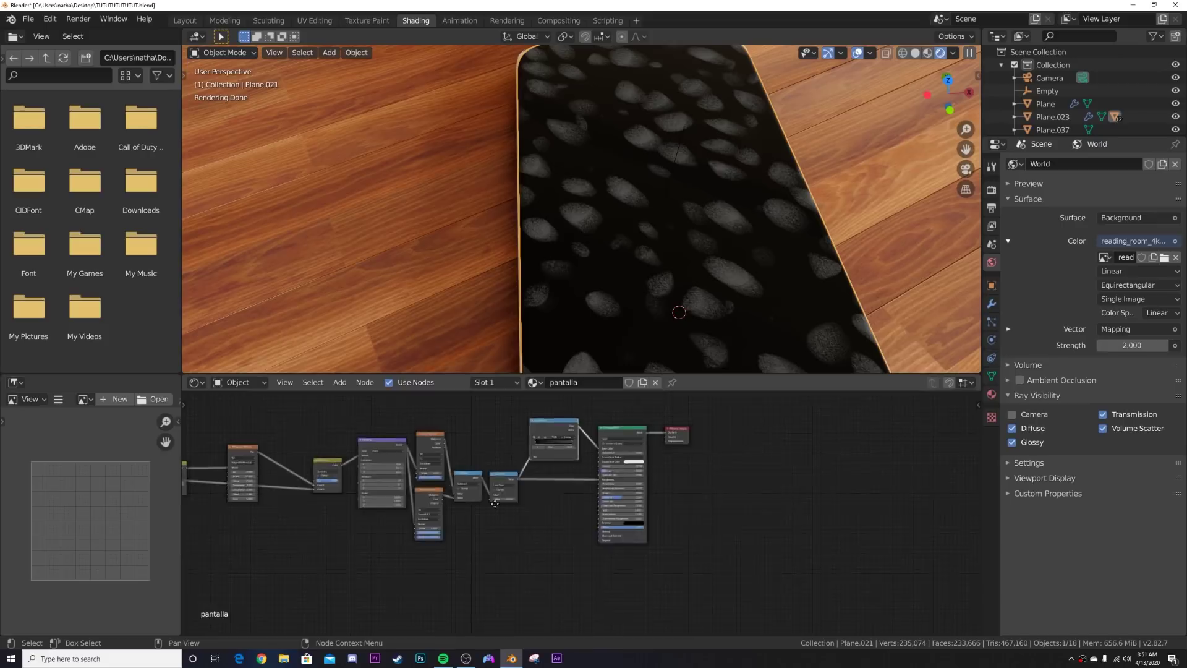
pyautogui.moveTo(692, 504); pyautogui.dragTo(579, 503, button='middle')
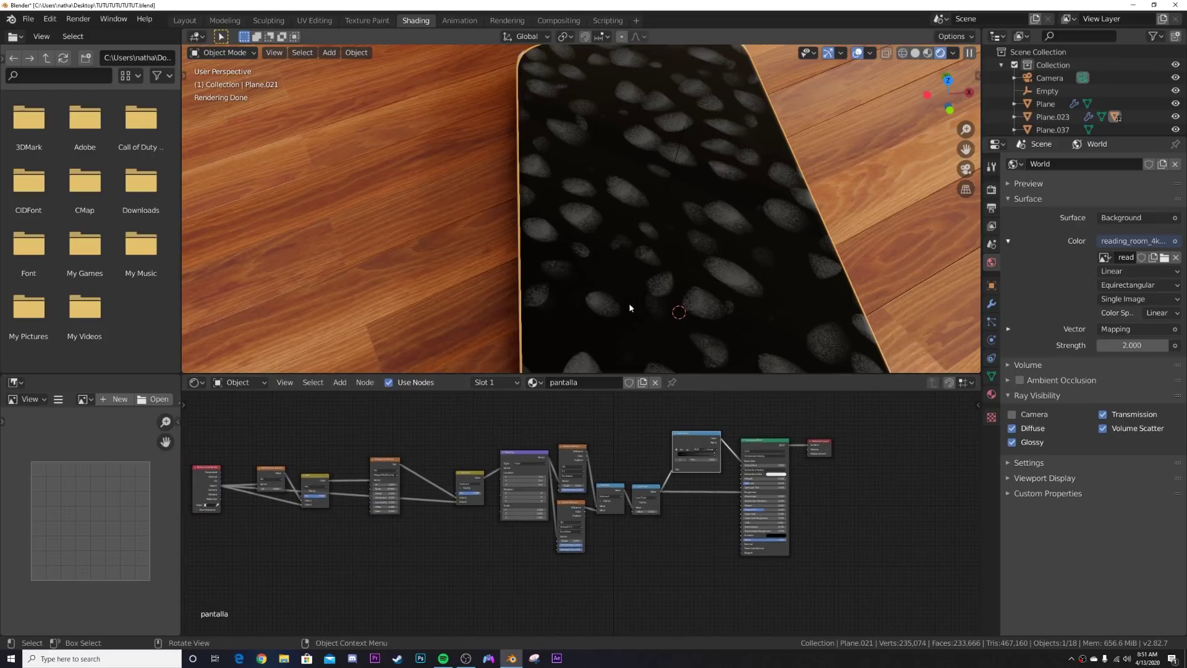
pyautogui.click(928, 52)
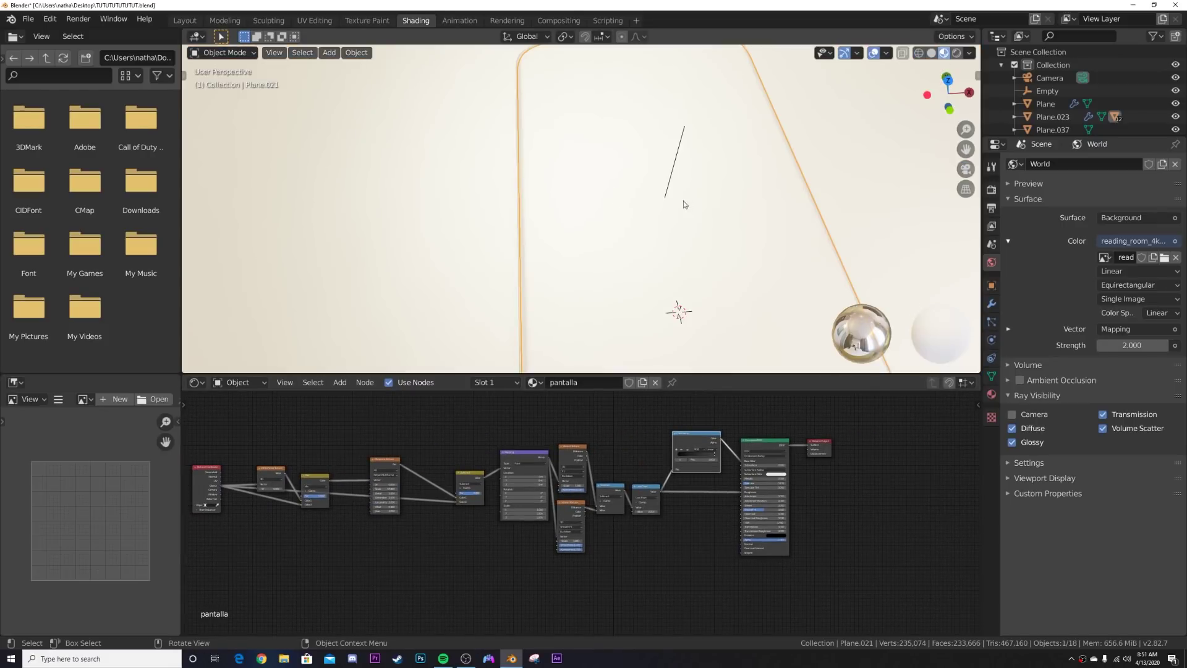
pyautogui.moveTo(593, 242); pyautogui.dragTo(518, 244, button='middle')
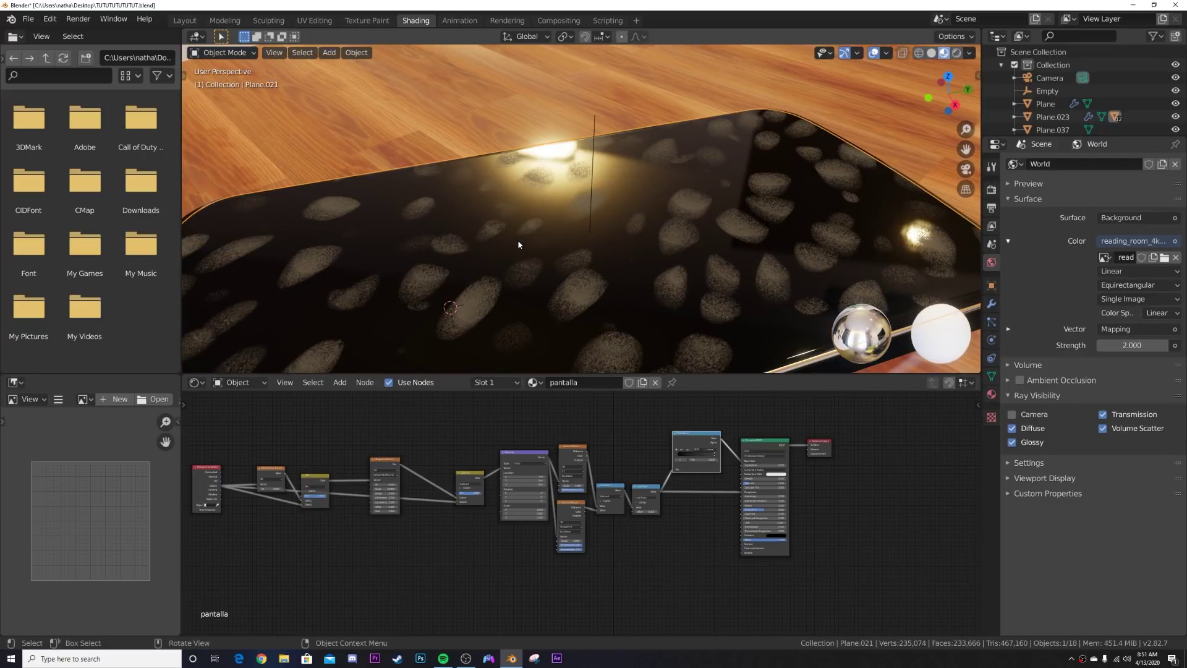
pyautogui.scroll(-7, 519, 241)
pyautogui.moveTo(520, 241); pyautogui.dragTo(634, 268, button='middle')
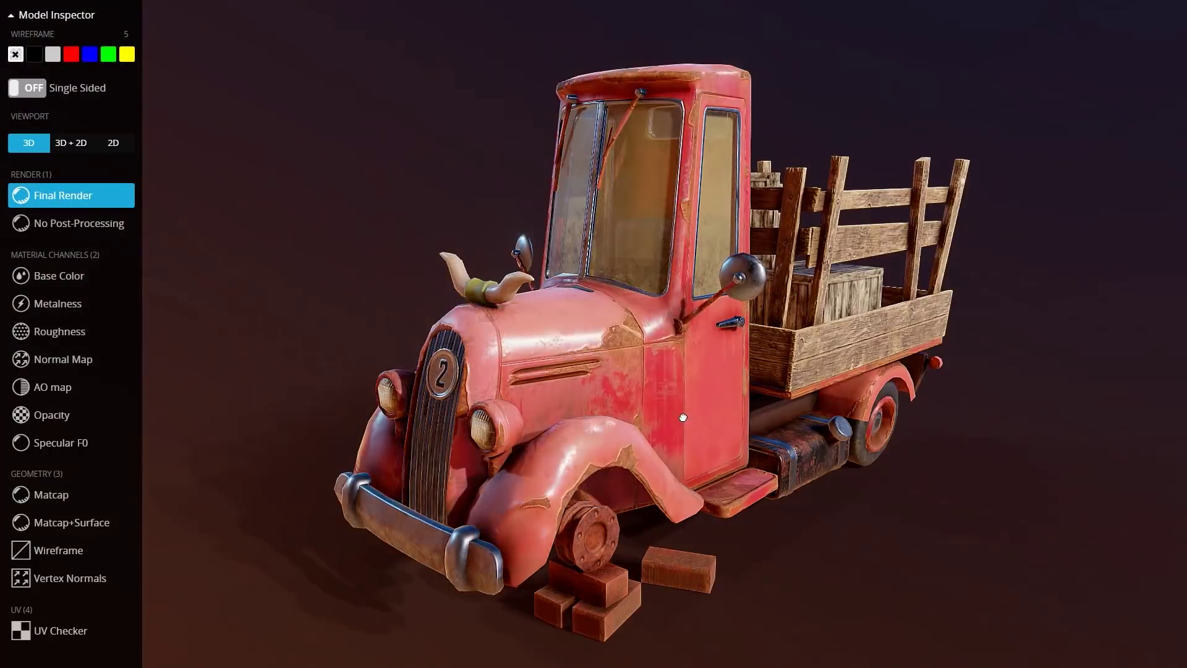
pyautogui.moveTo(655, 416)
pyautogui.mouseDown()
pyautogui.moveTo(689, 415)
pyautogui.moveTo(639, 411)
pyautogui.moveTo(591, 436)
pyautogui.mouseUp()
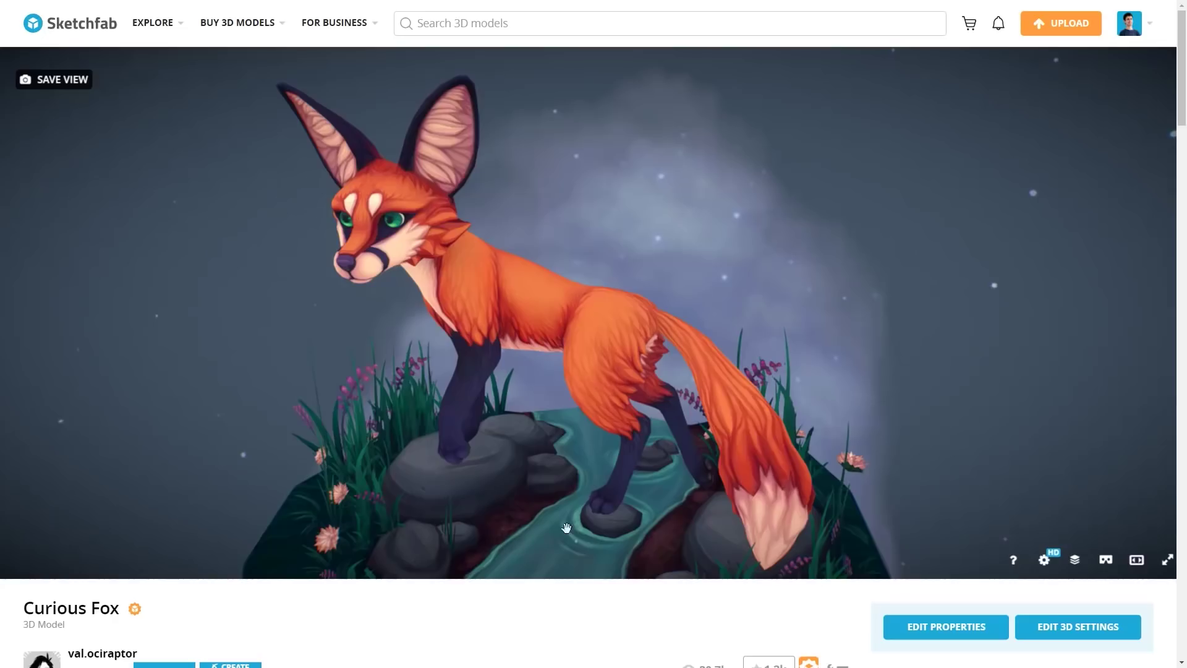
pyautogui.moveTo(719, 522); pyautogui.dragTo(718, 476)
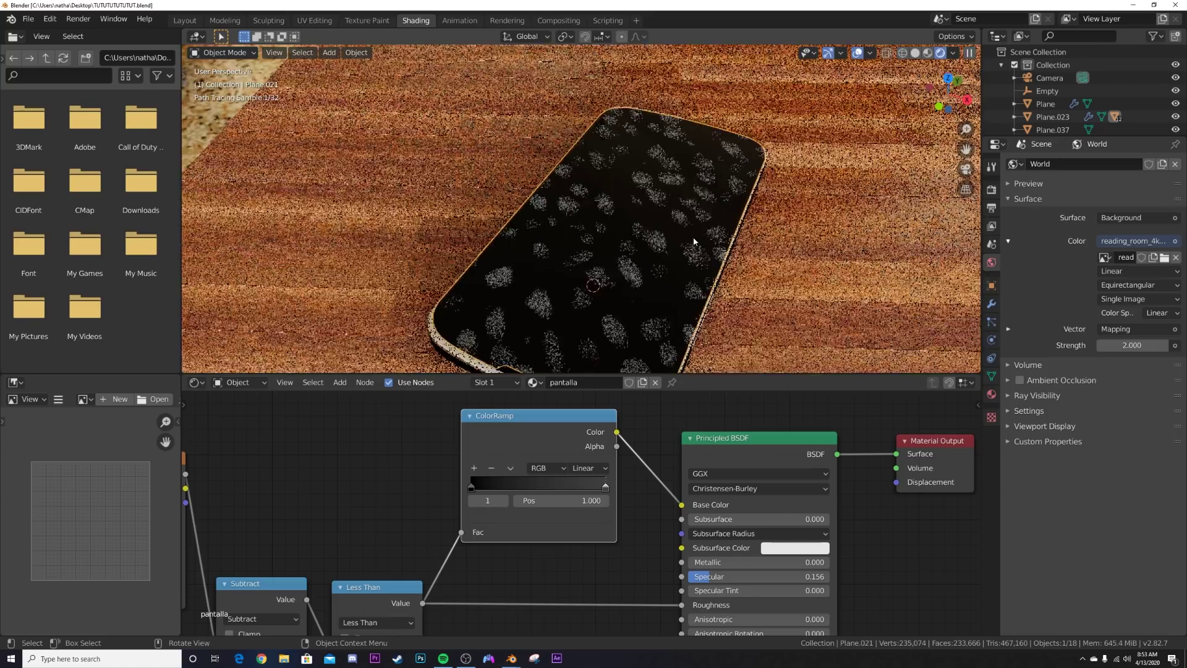
# Step: Delete every node of the pantalla material except the Principled BSDF and Material Output, and space those two slightly farther apart
pyautogui.press('Home')
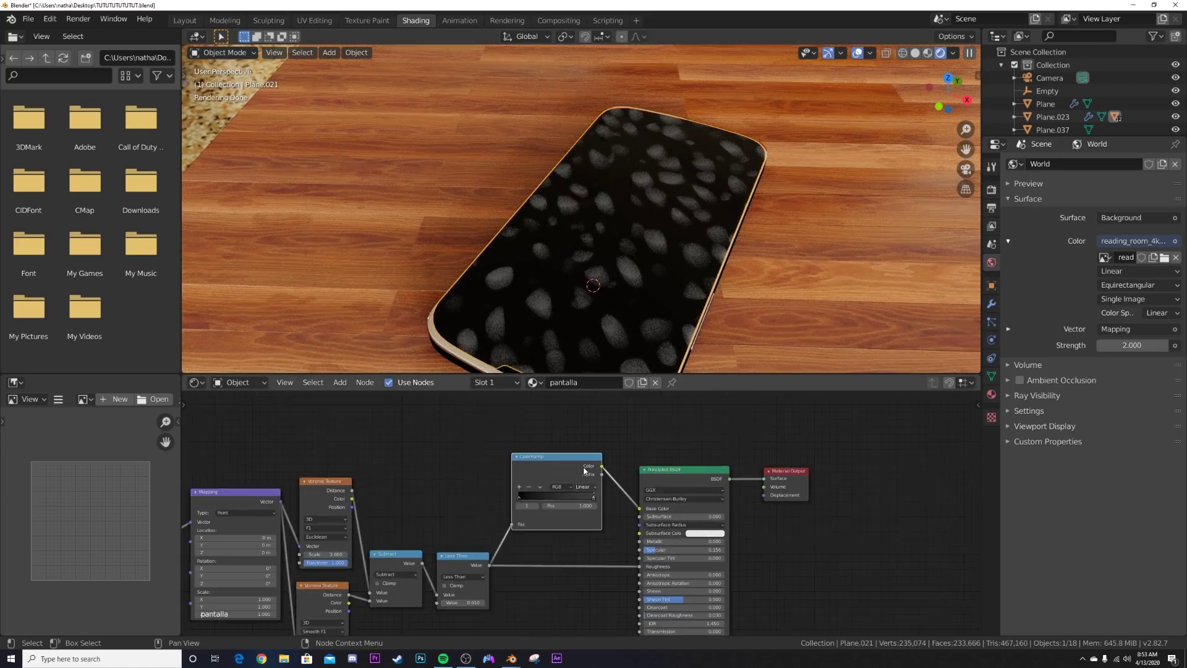
pyautogui.moveTo(210, 475); pyautogui.dragTo(566, 606)
pyautogui.press('Delete')
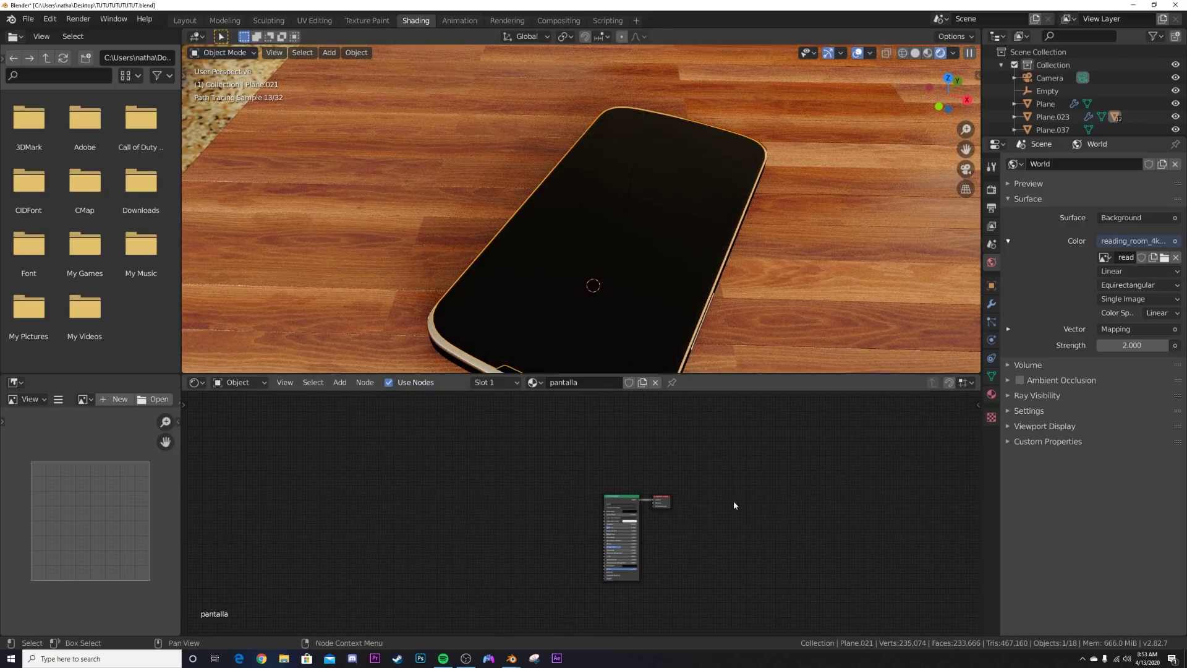
pyautogui.moveTo(646, 525); pyautogui.dragTo(560, 488, button='middle')
pyautogui.scroll(6, 566, 500)
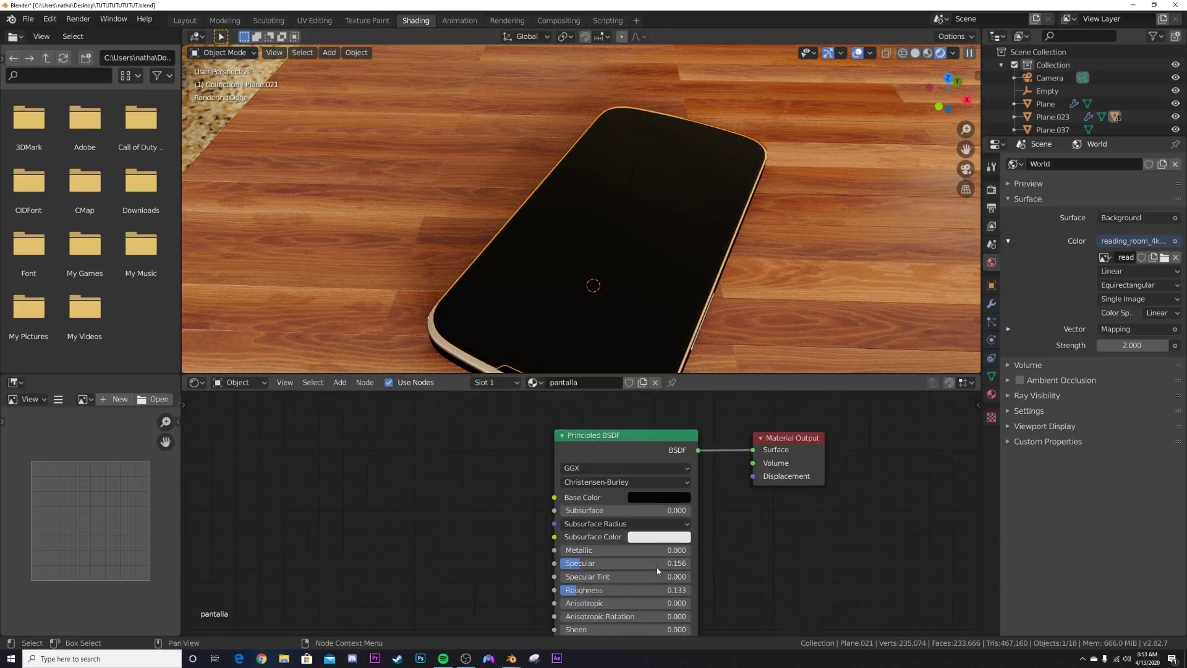
pyautogui.moveTo(554, 400)
pyautogui.mouseDown()
pyautogui.moveTo(524, 416)
pyautogui.moveTo(536, 412)
pyautogui.mouseUp()
pyautogui.moveTo(321, 515); pyautogui.dragTo(383, 499, button='middle')
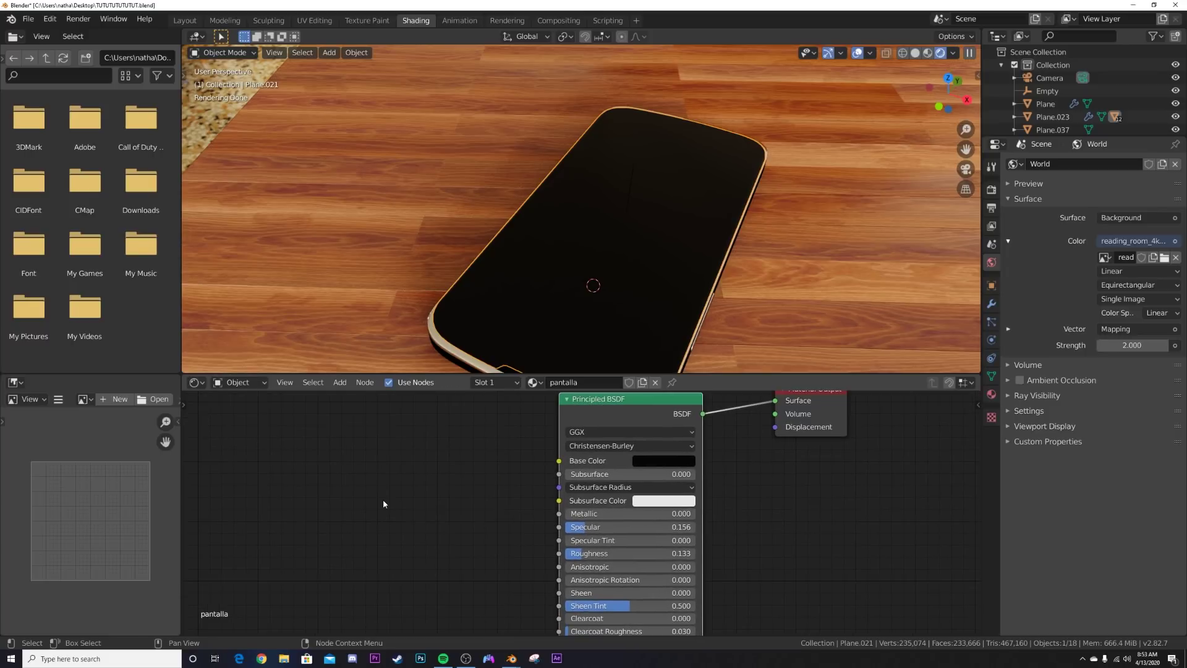
# Step: Add a Voronoi Texture node to the left of the Principled BSDF and expand it to show its settings
pyautogui.moveTo(680, 266)
pyautogui.mouseDown(button='middle')
pyautogui.moveTo(718, 256)
pyautogui.moveTo(707, 310)
pyautogui.moveTo(693, 252)
pyautogui.mouseUp(button='middle')
pyautogui.hotkey('shift', 'a')
pyautogui.click(431, 473)
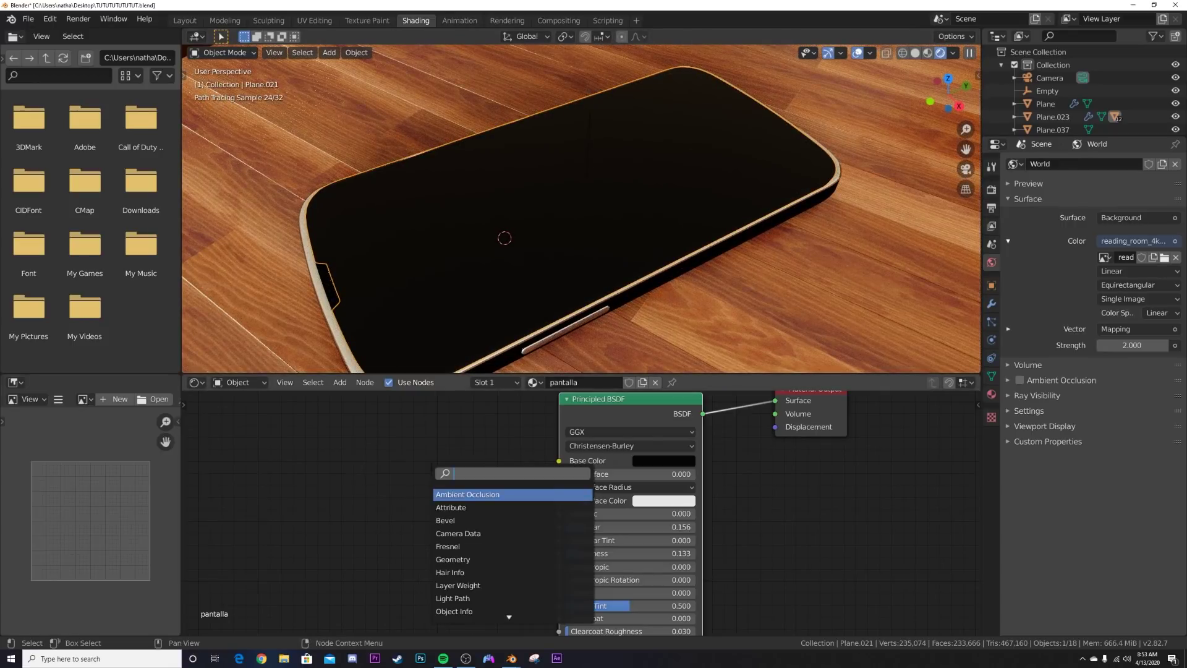
pyautogui.write('vor')
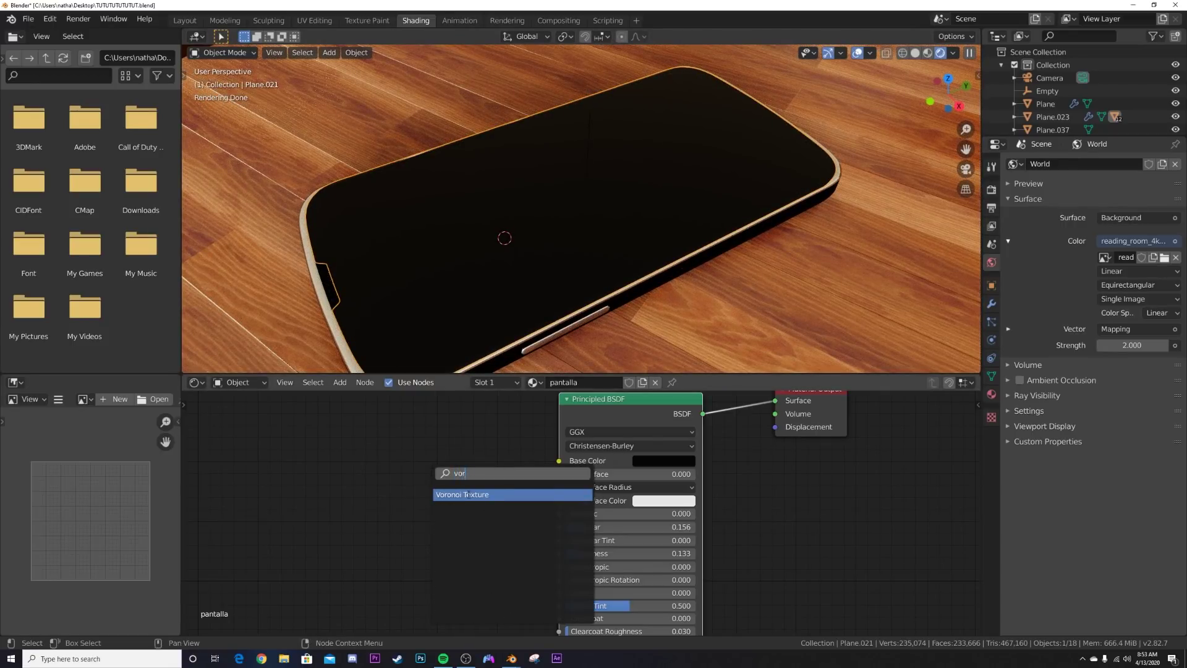
pyautogui.click(469, 494)
pyautogui.click(337, 460)
pyautogui.scroll(-3, 337, 460)
pyautogui.moveTo(392, 472); pyautogui.dragTo(378, 451, button='middle')
pyautogui.click(393, 447)
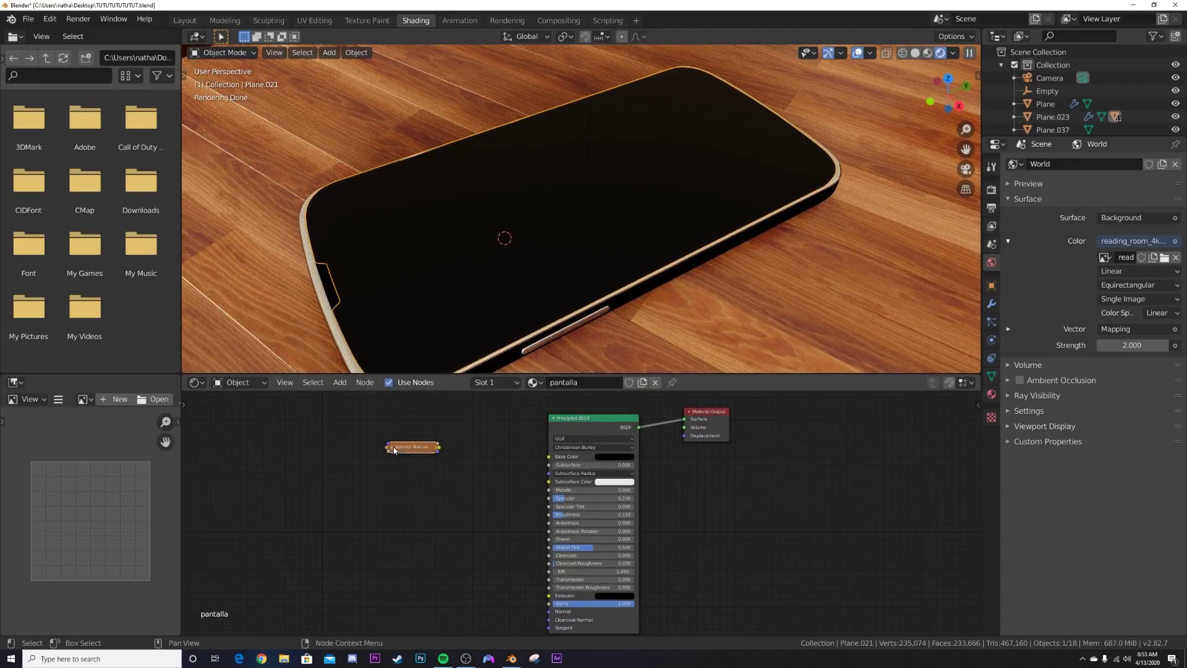
pyautogui.press('h')
# Step: Duplicate the Voronoi Texture node below the original and move both nodes farther away from the Principled BSDF
pyautogui.hotkey('shift', 'd')
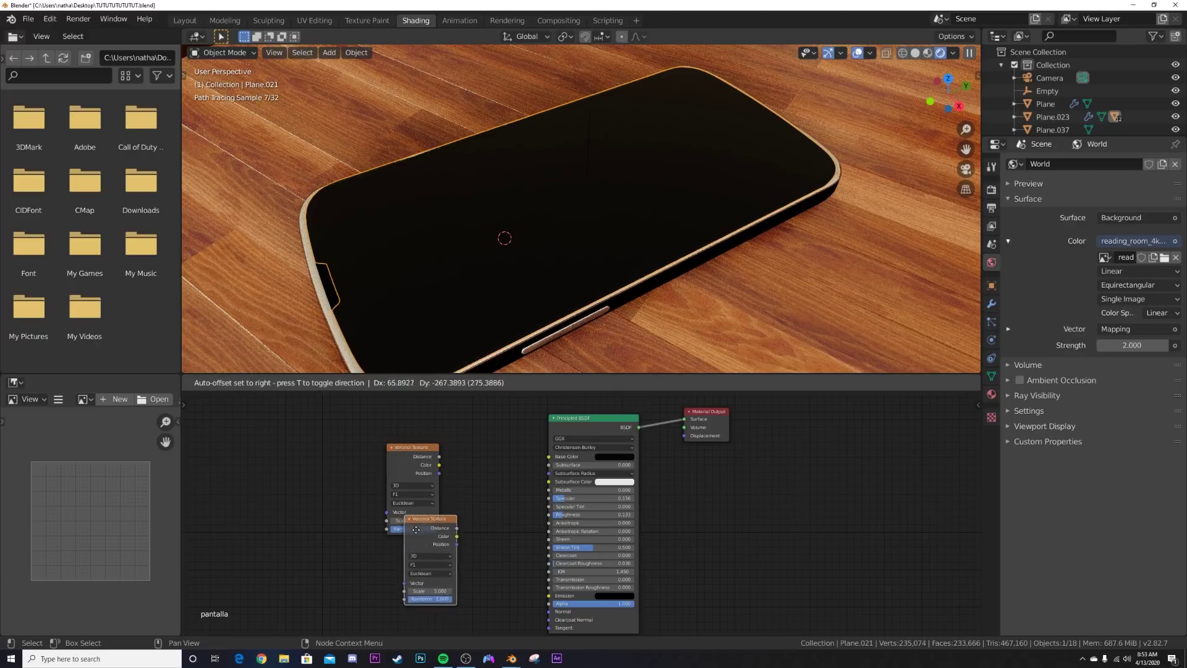
pyautogui.click(405, 554)
pyautogui.moveTo(458, 476); pyautogui.dragTo(371, 584)
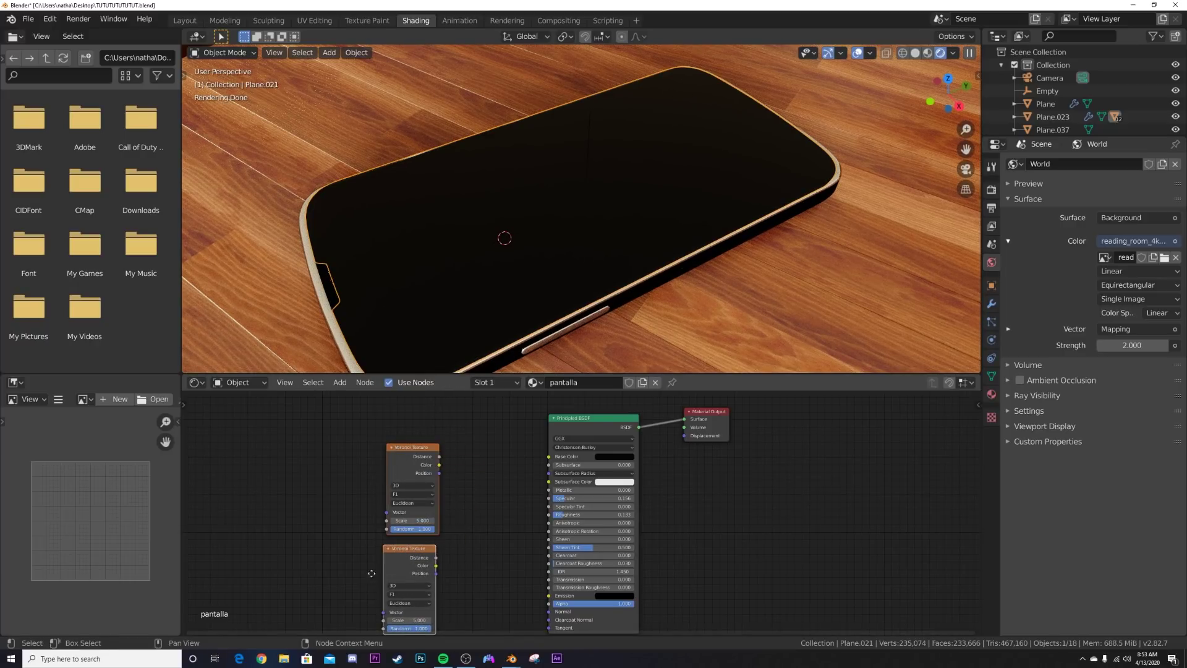
pyautogui.press('g')
pyautogui.click(254, 574)
# Step: Set the feature output of the lower Voronoi Texture node to Smooth F1
pyautogui.scroll(7, 326, 554)
pyautogui.moveTo(326, 554); pyautogui.dragTo(565, 535, button='middle')
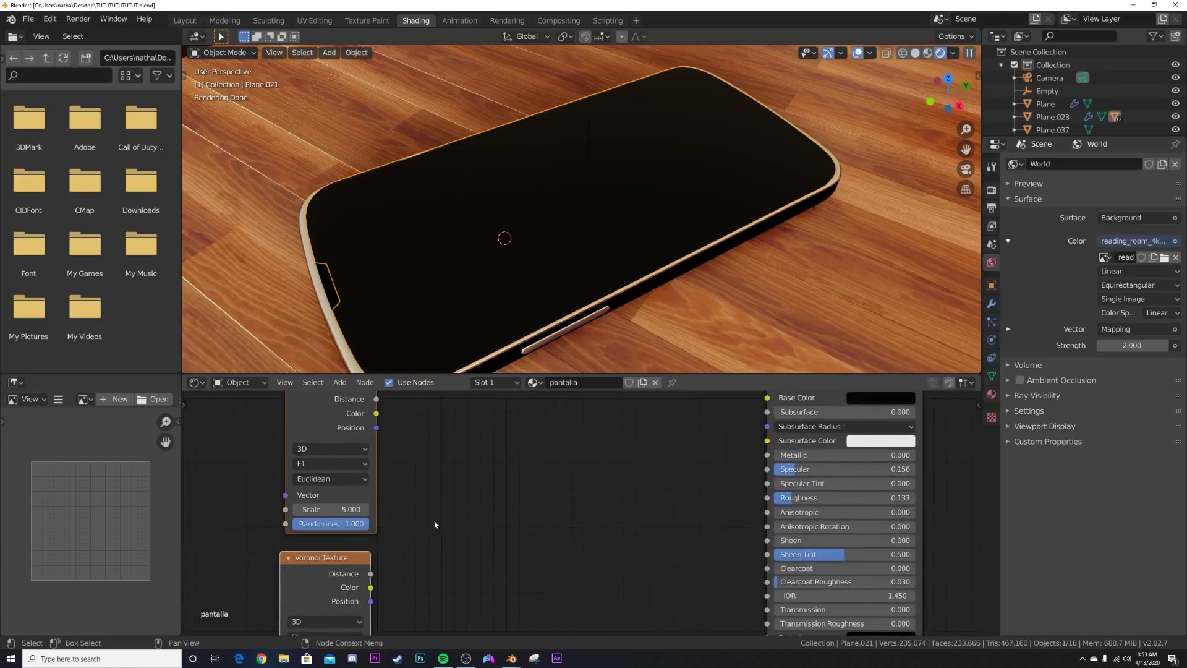
pyautogui.moveTo(435, 524); pyautogui.dragTo(548, 533, button='middle')
pyautogui.scroll(3, 548, 532)
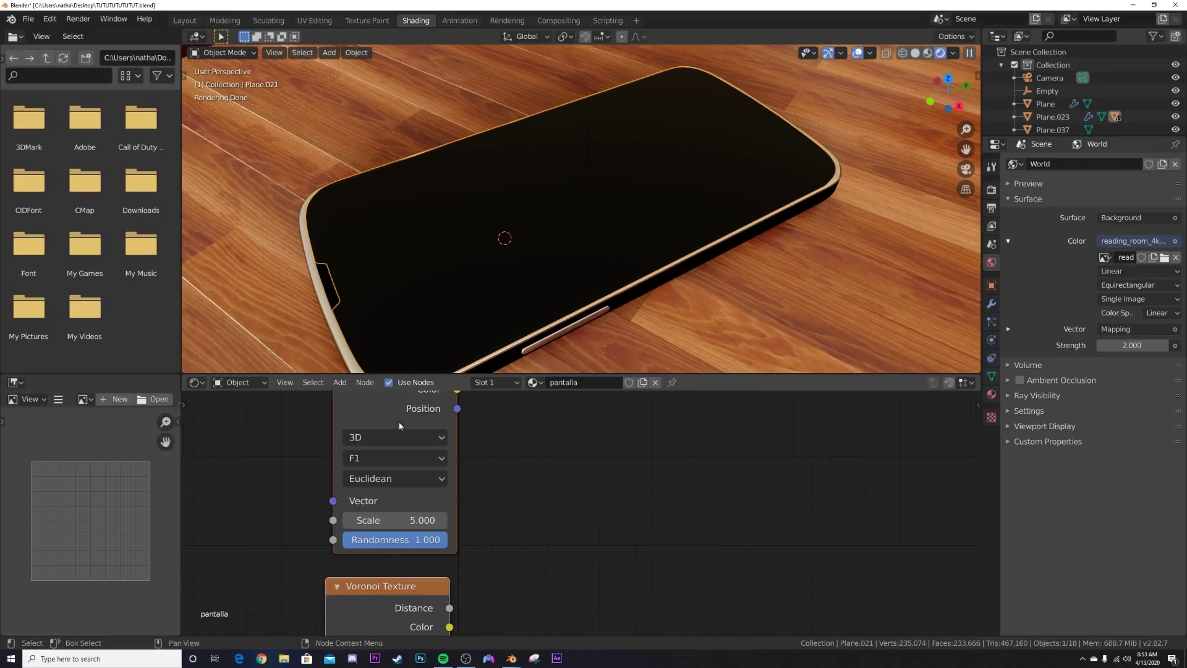
pyautogui.moveTo(524, 571); pyautogui.dragTo(603, 374, button='middle')
pyautogui.click(475, 502)
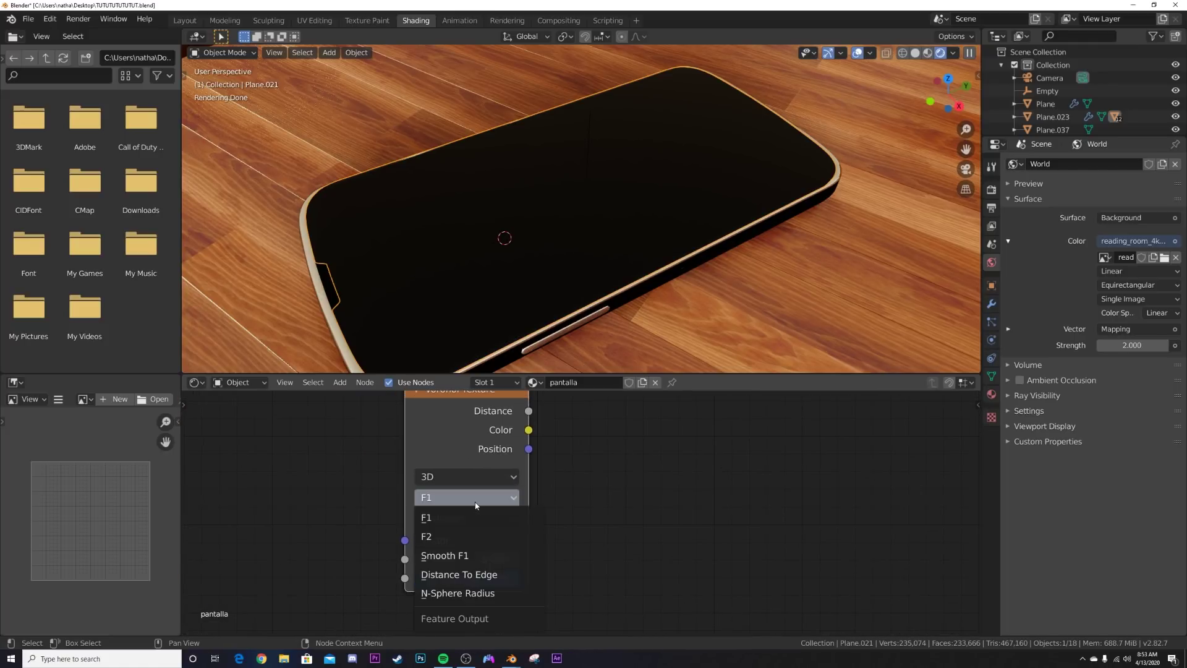
pyautogui.click(496, 555)
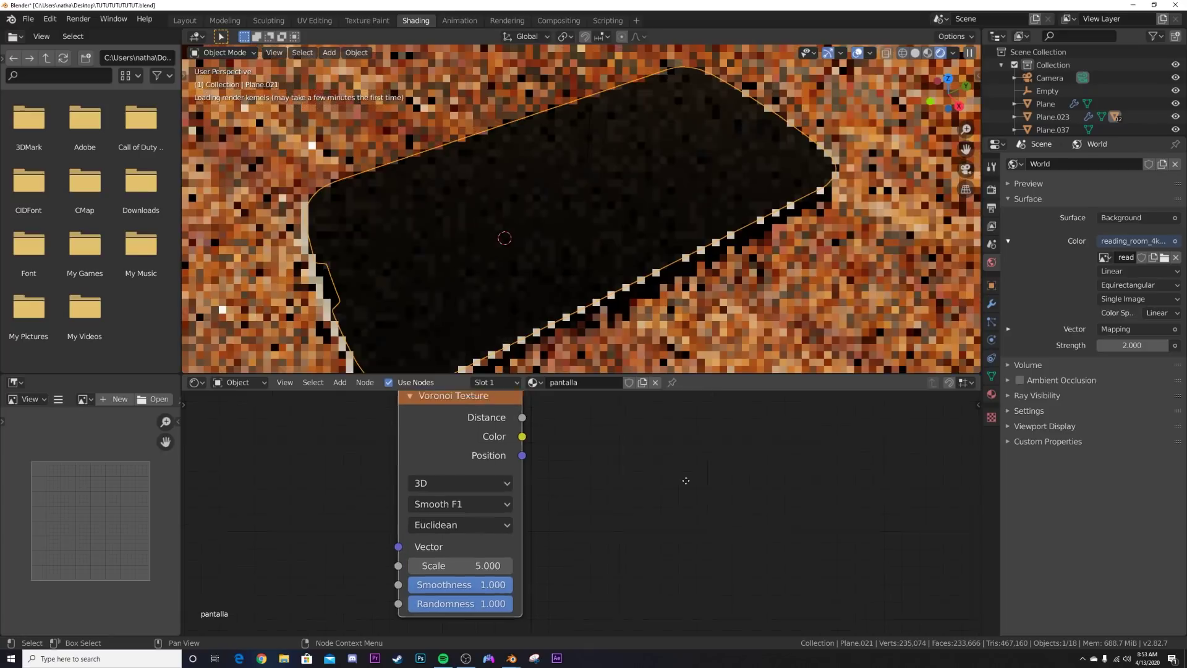
# Step: Add Texture Coordinate and Mapping nodes to the lower Voronoi Texture, and connect the Mapping vector to the upper Voronoi Texture as well
pyautogui.scroll(-4, 515, 524)
pyautogui.moveTo(515, 525); pyautogui.dragTo(605, 492, button='middle')
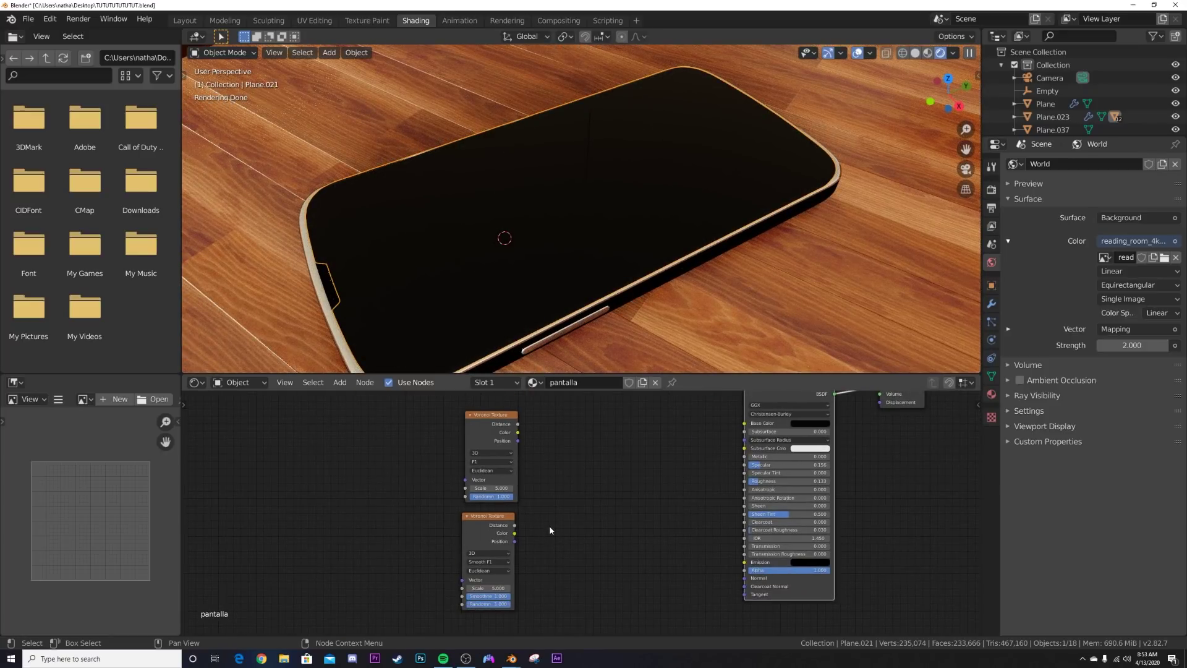
pyautogui.click(495, 522)
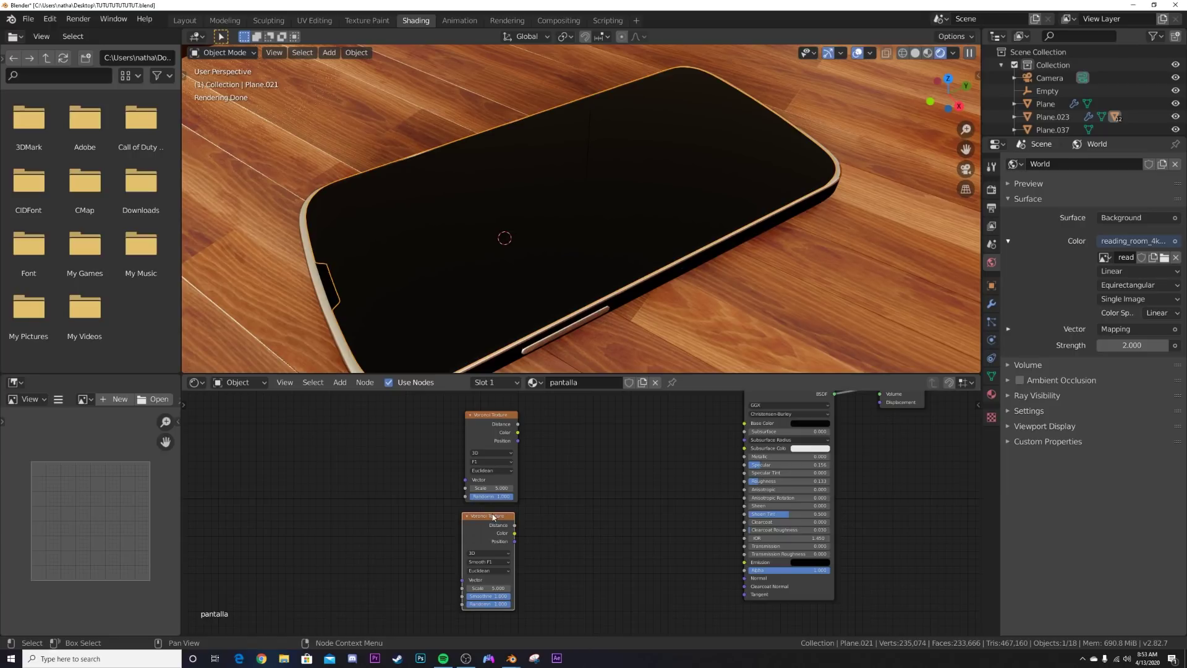
pyautogui.hotkey('ctrl', 't')
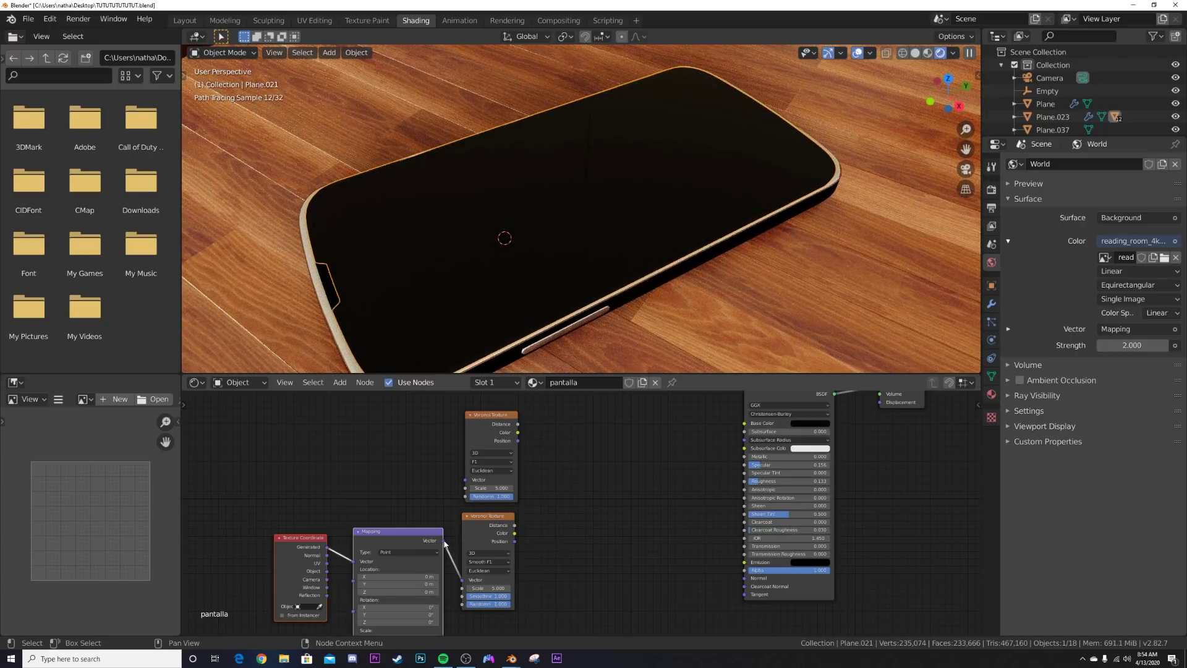
pyautogui.moveTo(445, 542); pyautogui.dragTo(465, 481)
# Step: Drive the Mapping node with the Object texture coordinates and move both coordinate nodes farther left of the Voronoi textures
pyautogui.scroll(2, 463, 489)
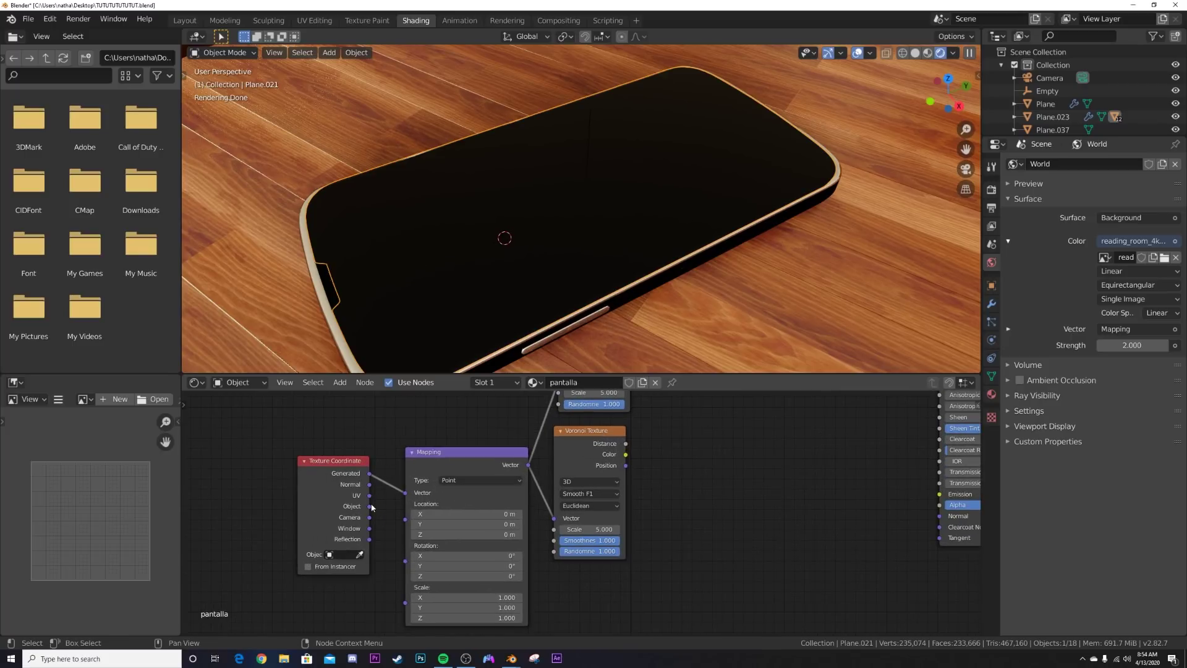
pyautogui.moveTo(370, 506); pyautogui.dragTo(406, 492)
pyautogui.scroll(-1, 348, 452)
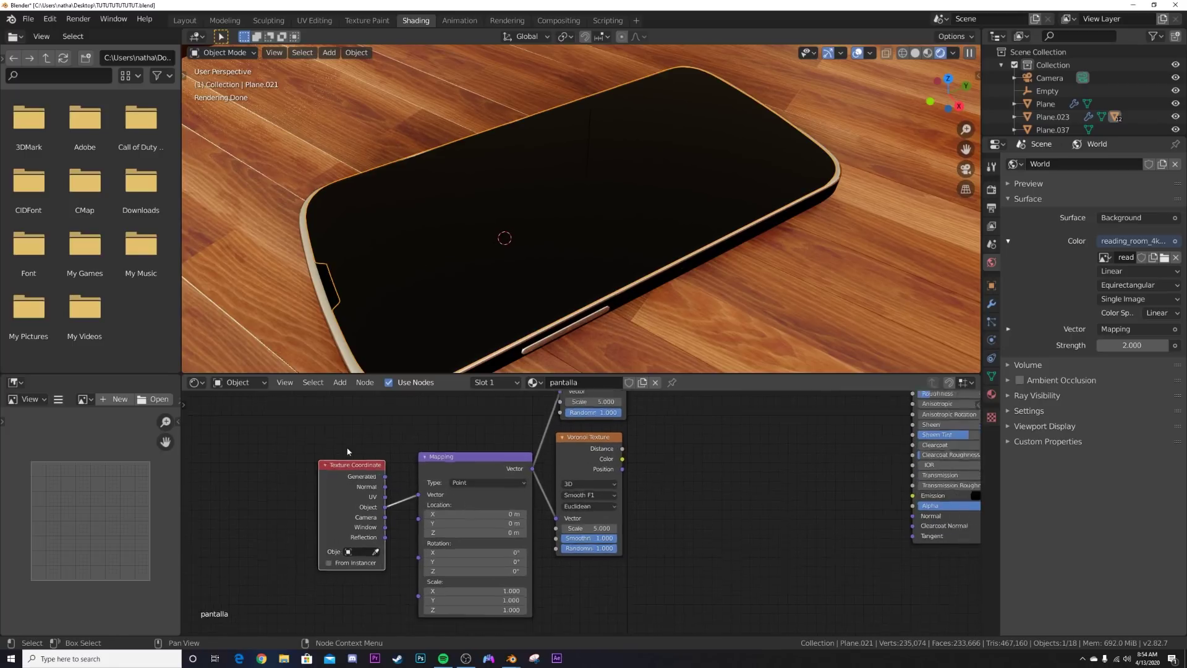
pyautogui.scroll(-3, 348, 452)
pyautogui.moveTo(346, 448); pyautogui.dragTo(475, 521)
pyautogui.press('g')
pyautogui.click(296, 481)
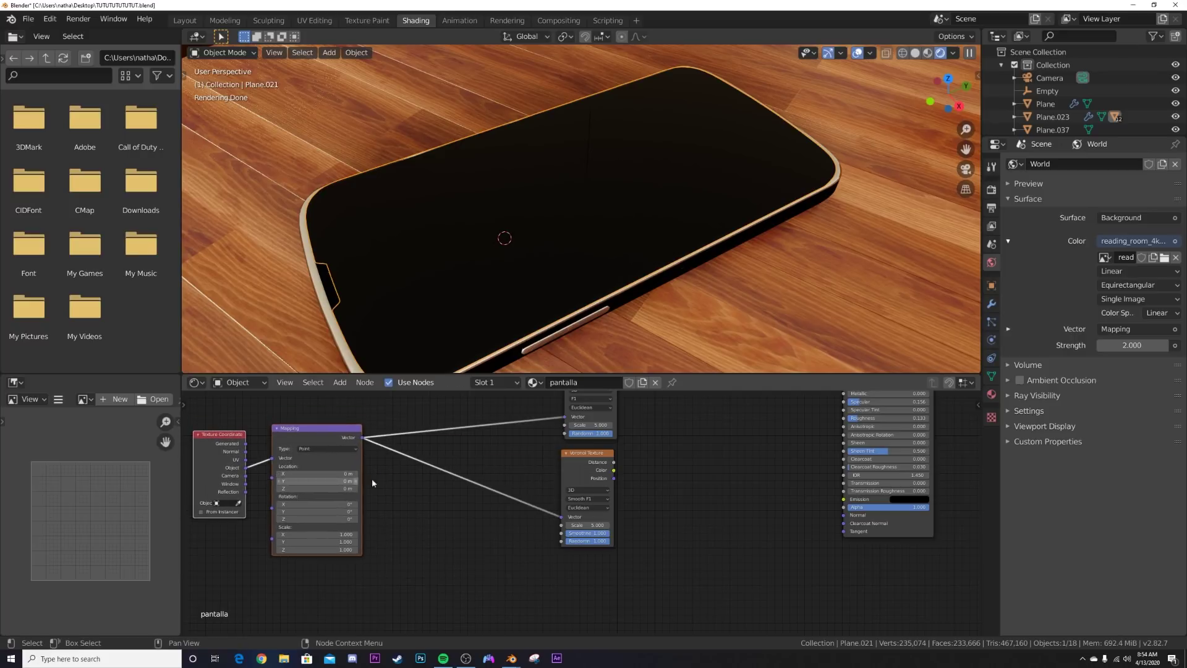
# Step: Add a Math node between the Voronoi textures and the Principled BSDF, and set its operation to Subtract
pyautogui.moveTo(645, 468); pyautogui.dragTo(515, 536, button='middle')
pyautogui.scroll(3, 521, 485)
pyautogui.scroll(-4, 515, 536)
pyautogui.click(519, 416)
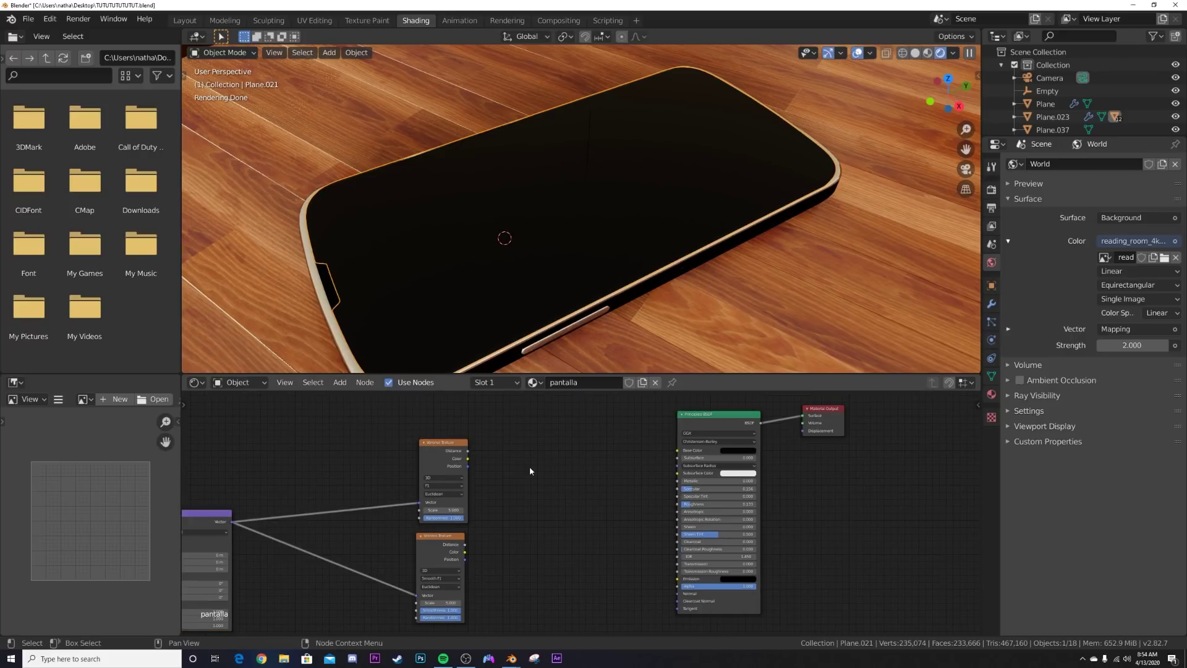
pyautogui.hotkey('shift', 'a')
pyautogui.write('mat')
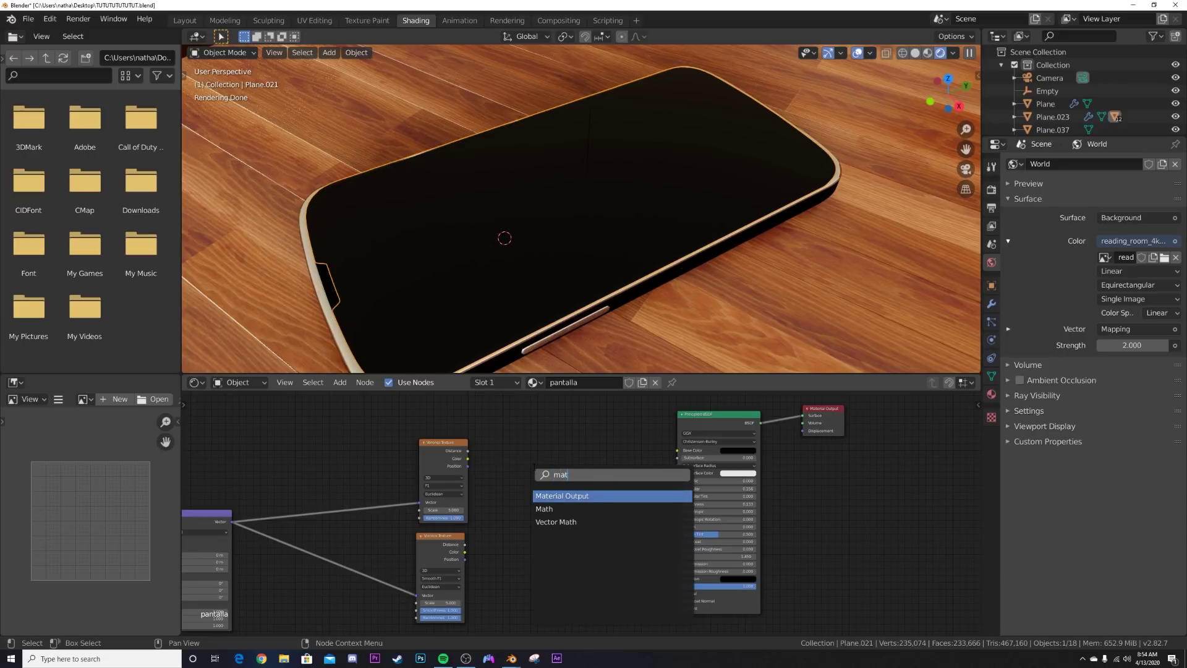
pyautogui.click(576, 508)
pyautogui.click(542, 476)
pyautogui.scroll(5, 544, 482)
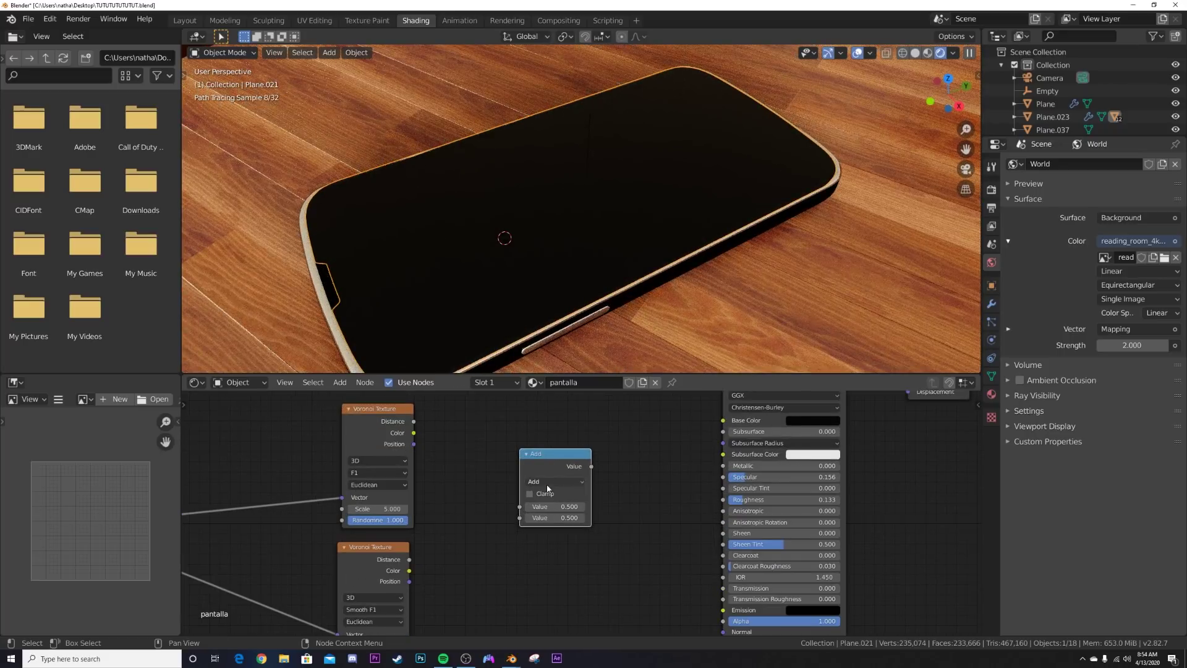
pyautogui.click(552, 481)
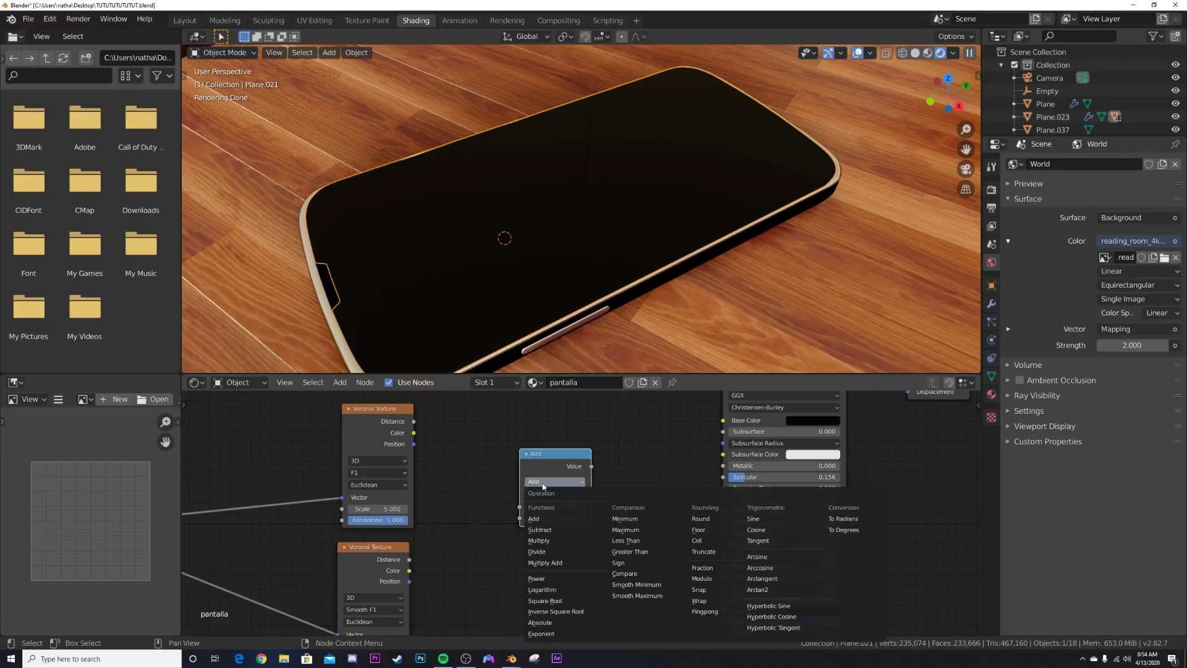
pyautogui.click(557, 530)
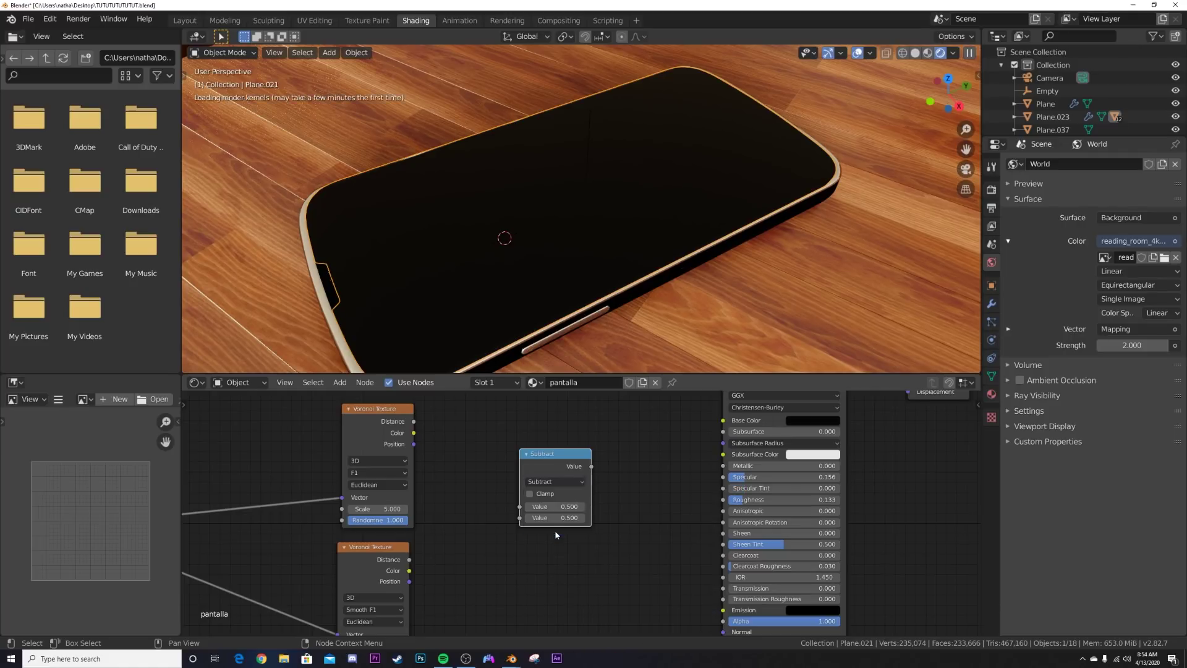
# Step: Connect the upper Voronoi's Distance to the Subtract node's first value and the lower Voronoi's Distance to its second value
pyautogui.moveTo(409, 560); pyautogui.dragTo(519, 518)
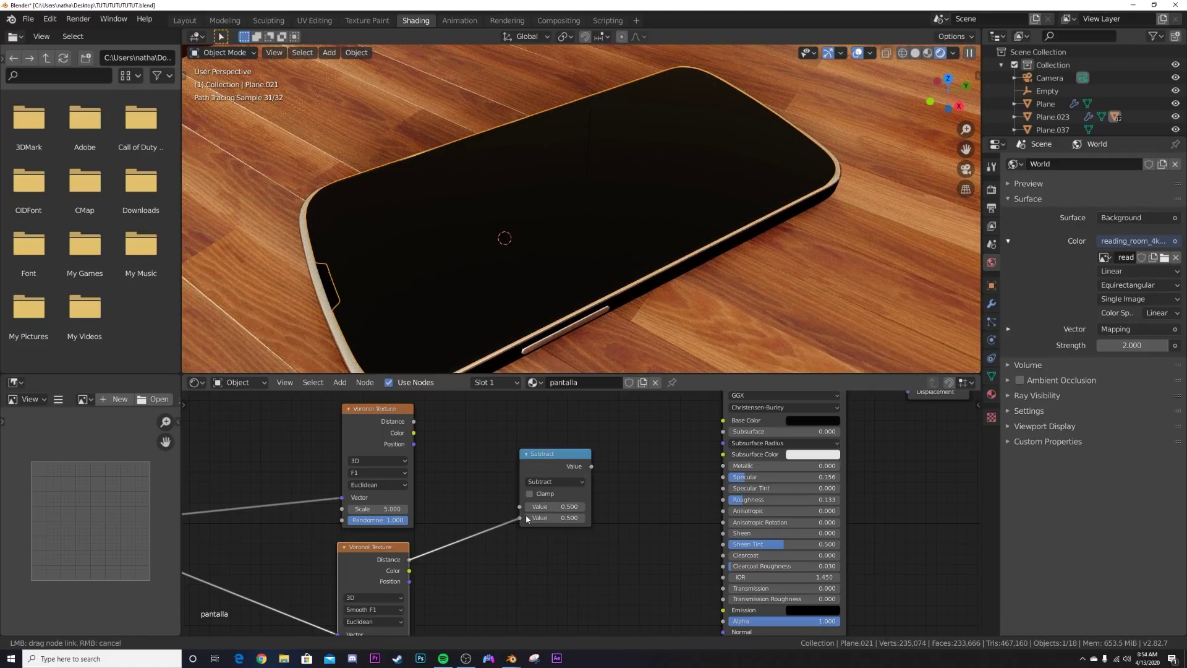
pyautogui.moveTo(414, 422); pyautogui.dragTo(513, 510)
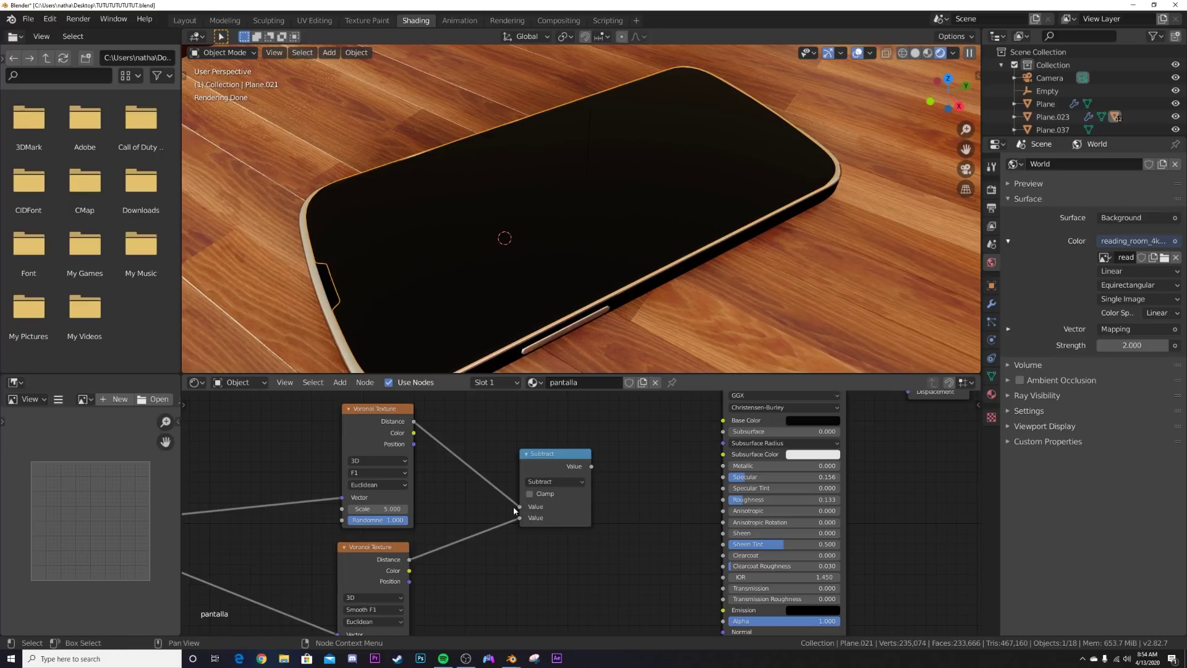
pyautogui.moveTo(615, 494); pyautogui.dragTo(502, 534, button='middle')
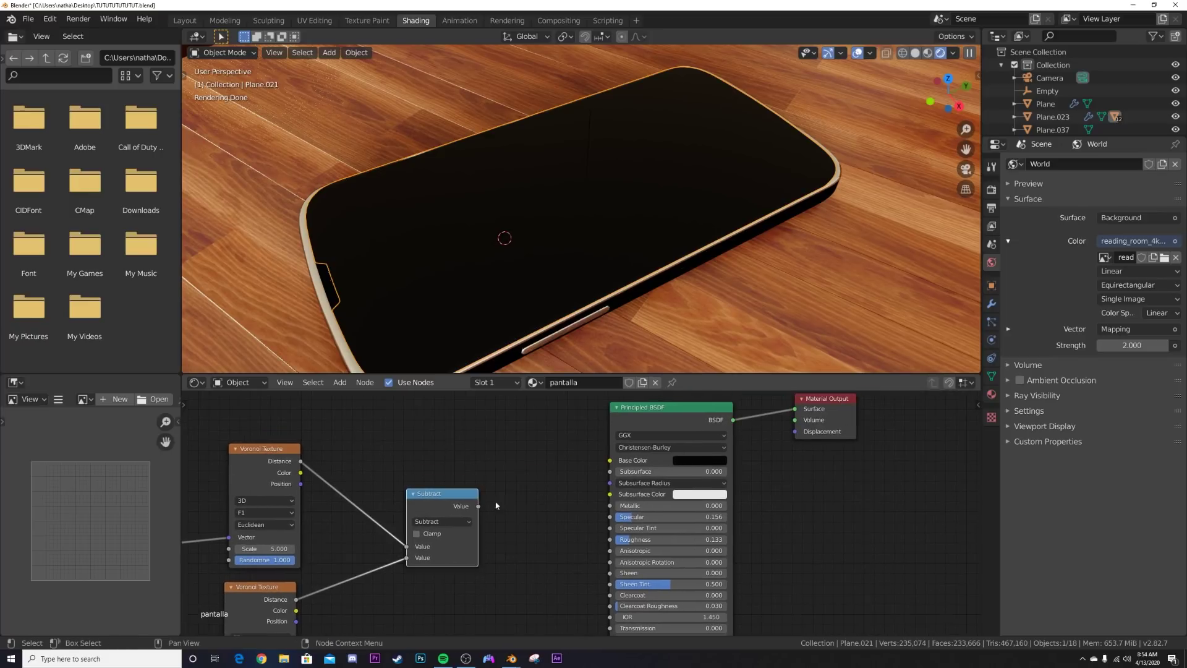
# Step: Connect the Subtract node's Value to the Principled BSDF's Base Color and shift both Voronoi Texture nodes slightly upward
pyautogui.moveTo(478, 506); pyautogui.dragTo(612, 461)
pyautogui.moveTo(532, 217); pyautogui.dragTo(577, 253, button='middle')
pyautogui.scroll(4, 577, 252)
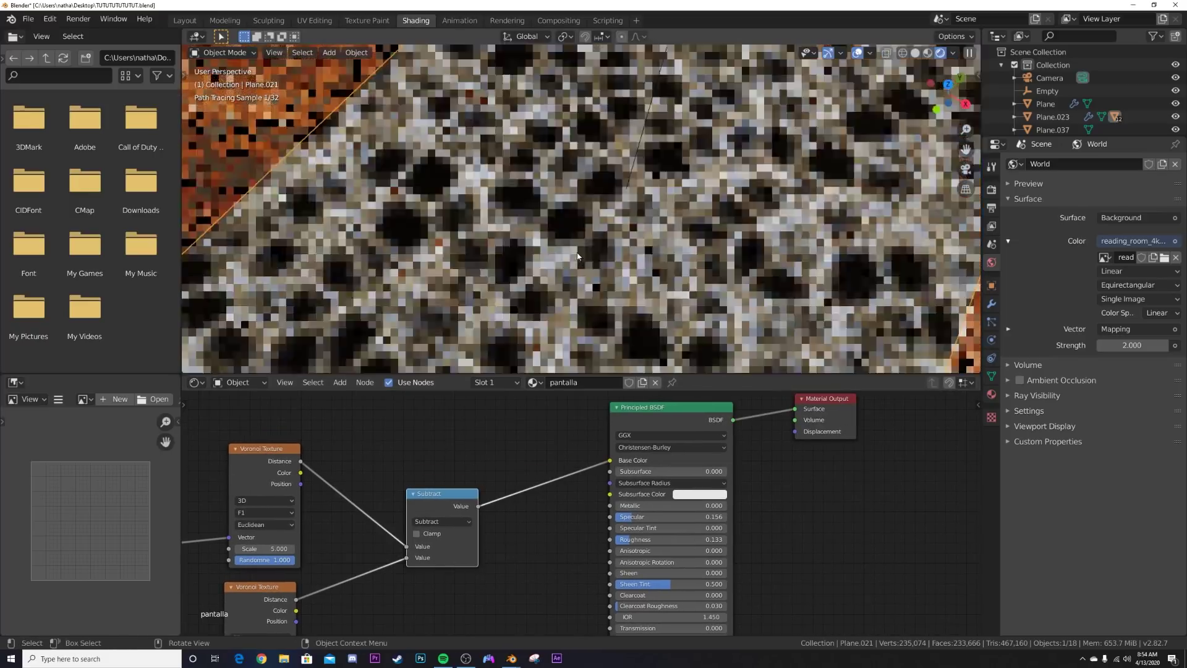
pyautogui.scroll(1, 577, 252)
pyautogui.scroll(1, 577, 252)
pyautogui.scroll(-3, 576, 252)
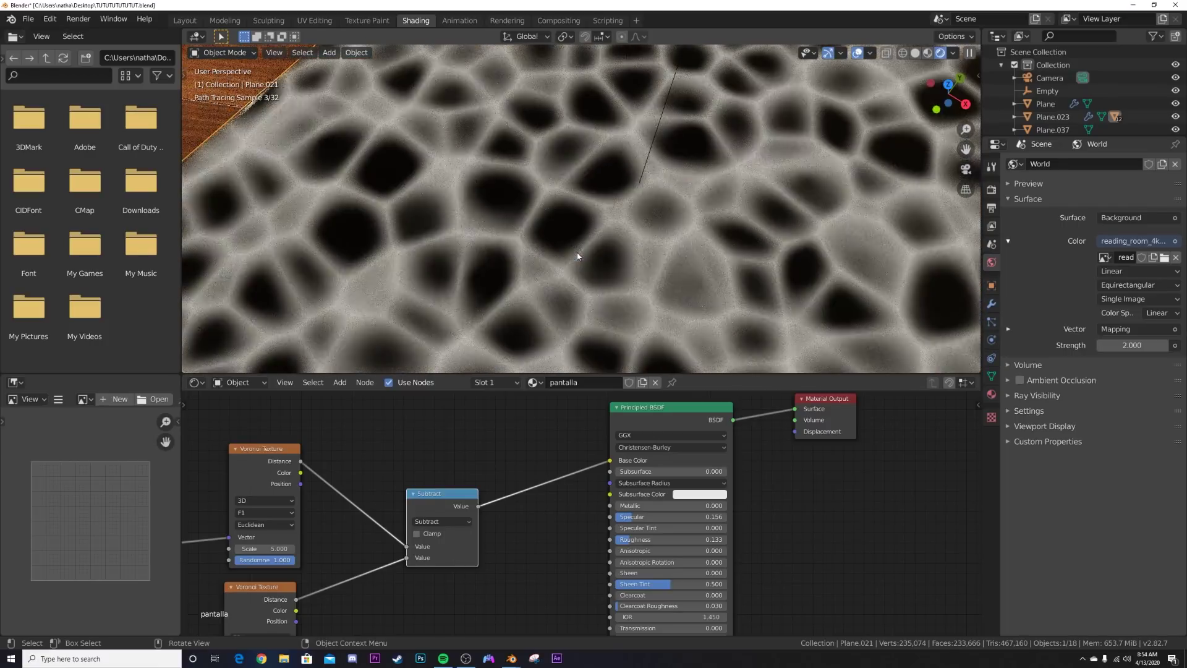
pyautogui.scroll(2, 577, 252)
pyautogui.moveTo(272, 449)
pyautogui.mouseDown()
pyautogui.moveTo(275, 413)
pyautogui.moveTo(276, 434)
pyautogui.mouseUp()
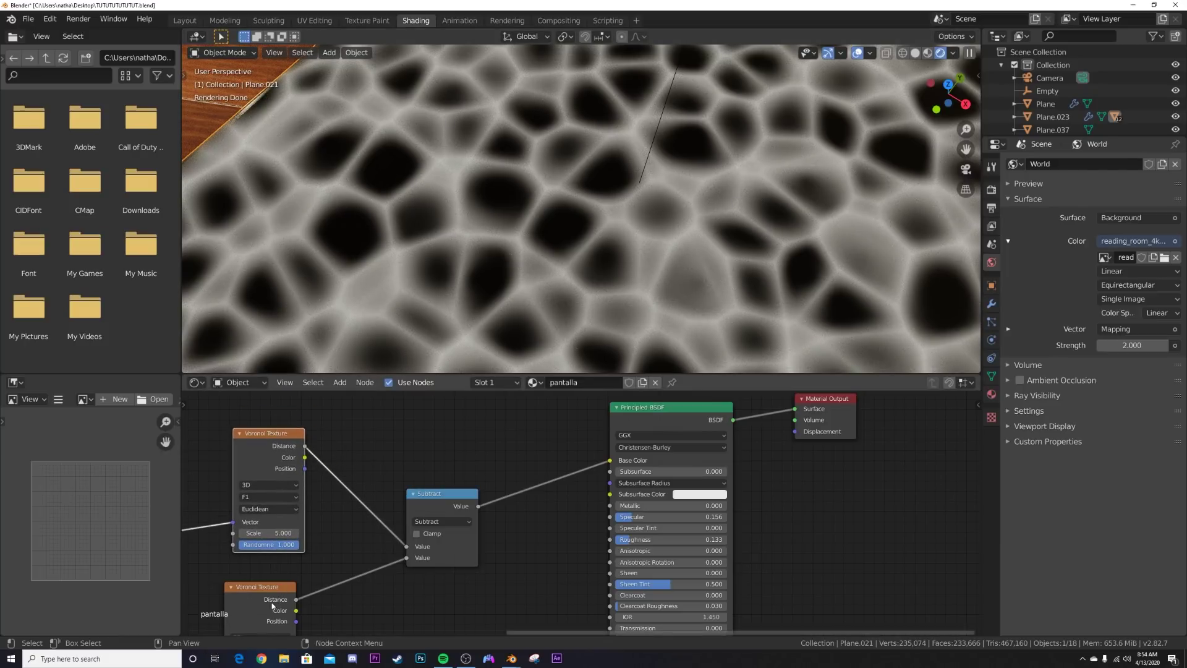
pyautogui.moveTo(271, 593); pyautogui.dragTo(285, 576)
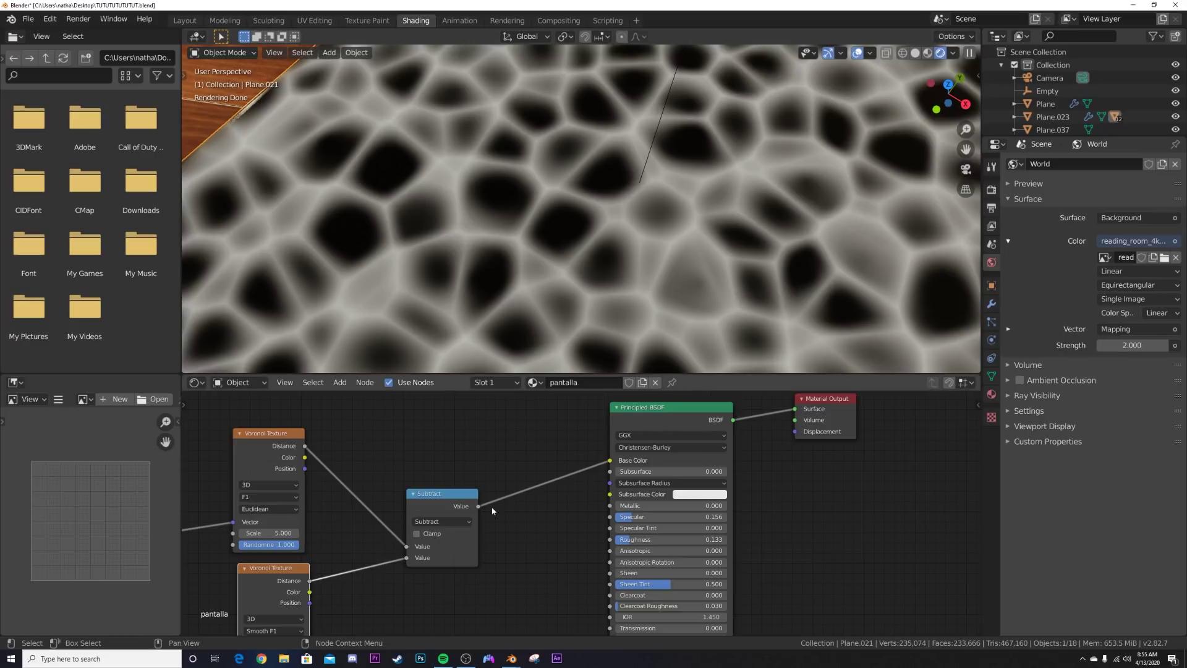
# Step: Duplicate the Subtract node onto the link between it and the Principled BSDF, and set the copy's operation to Less Than
pyautogui.click(446, 495)
pyautogui.hotkey('shift', 'd')
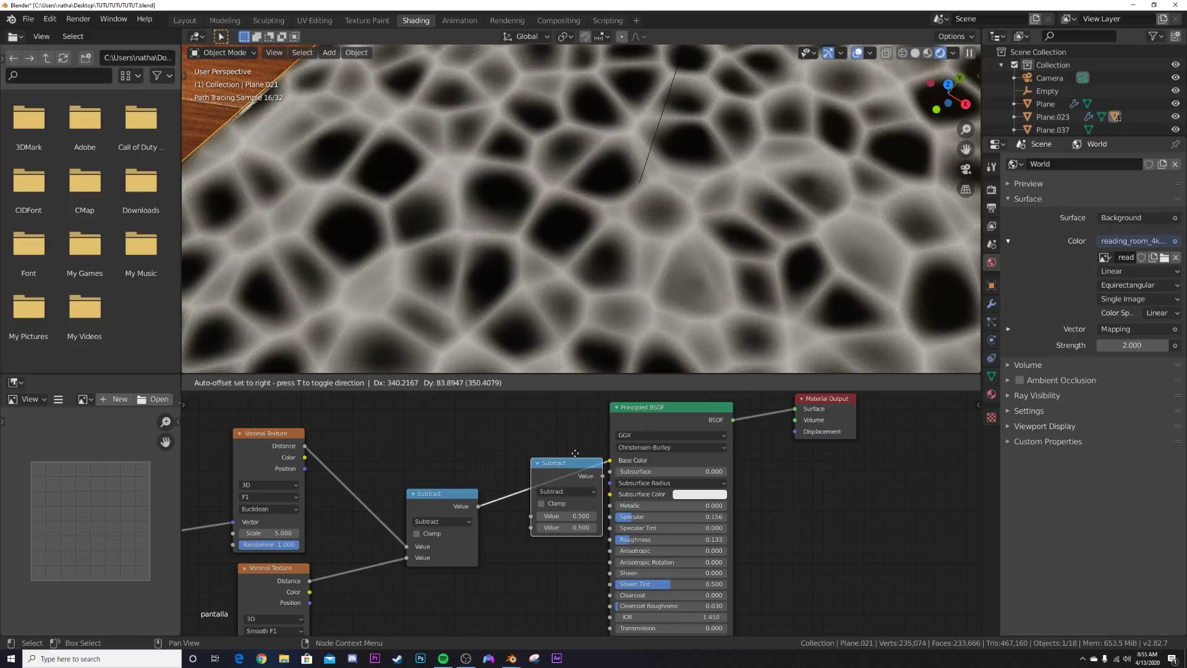
pyautogui.click(564, 452)
pyautogui.click(554, 491)
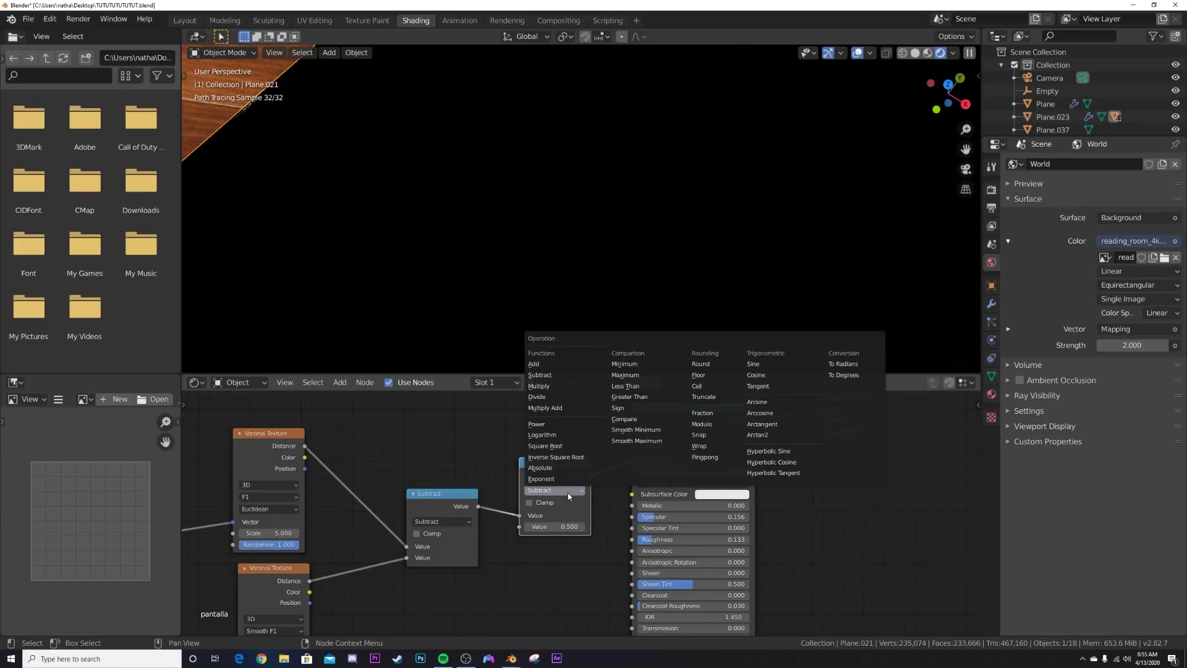
pyautogui.click(628, 386)
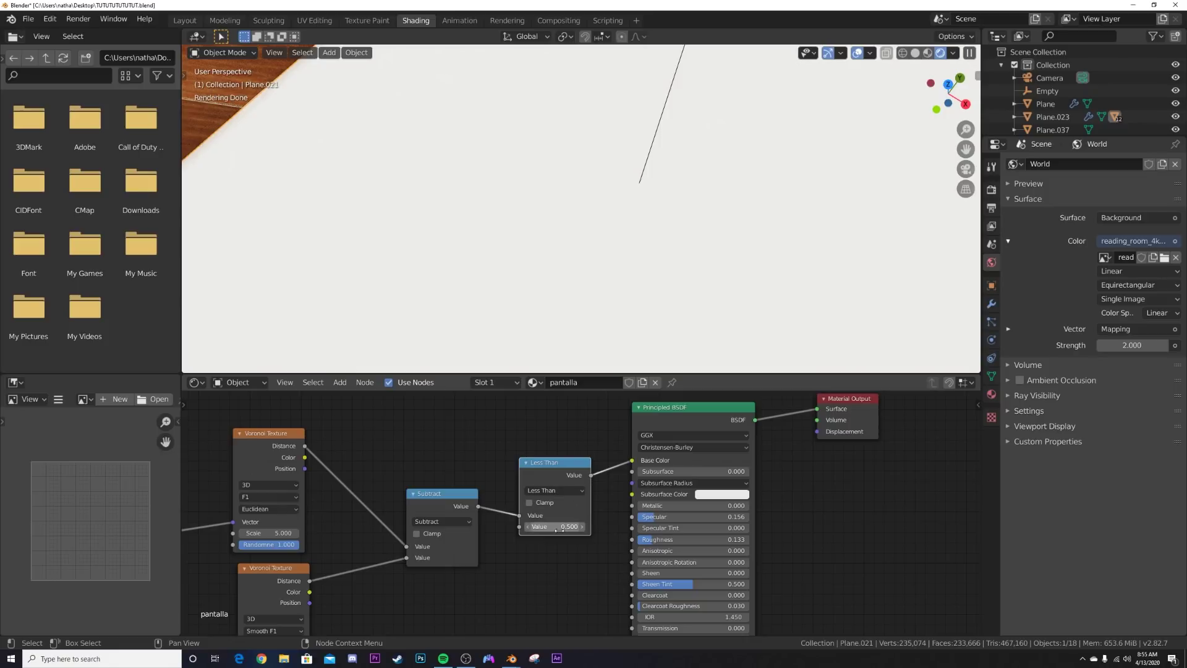
# Step: Adjust the Less Than node's threshold value to 0.020, keeping the phone screen selected
pyautogui.moveTo(559, 530); pyautogui.dragTo(594, 529)
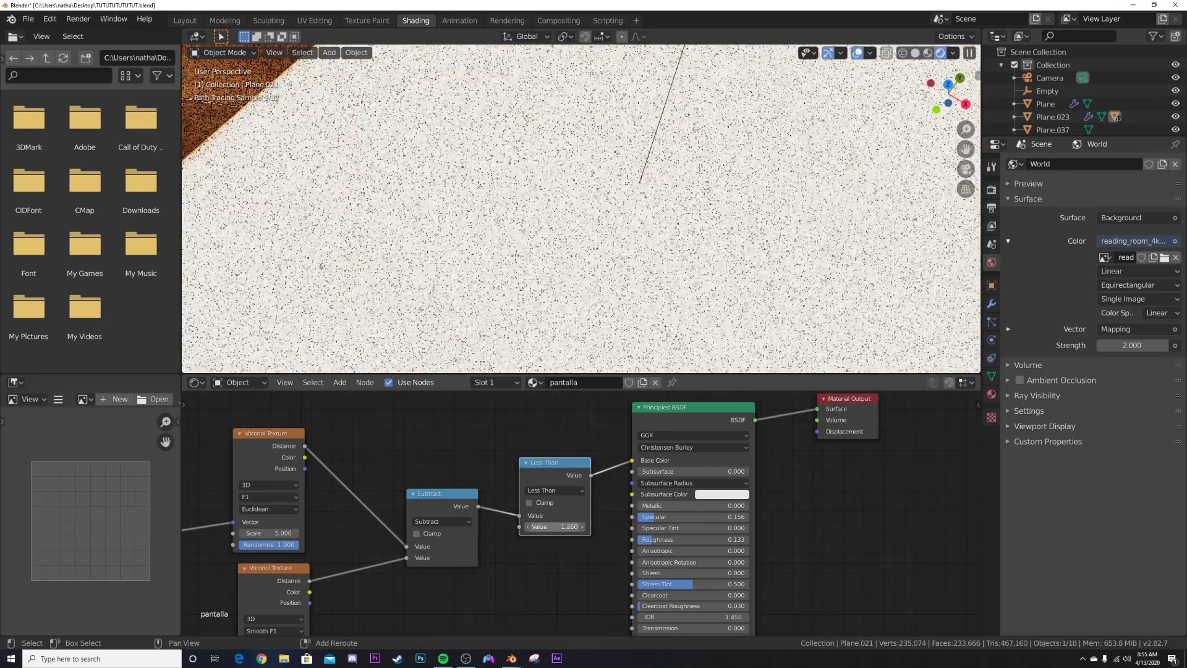
pyautogui.moveTo(566, 526); pyautogui.dragTo(523, 526)
pyautogui.scroll(-7, 638, 344)
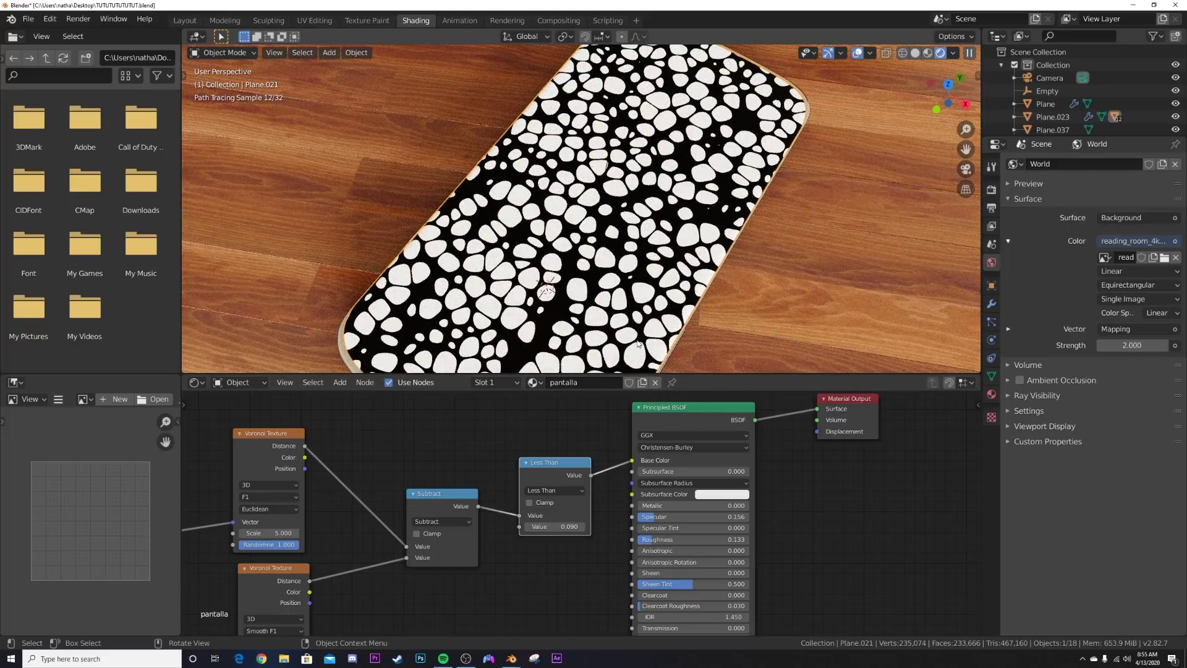
pyautogui.click(807, 233)
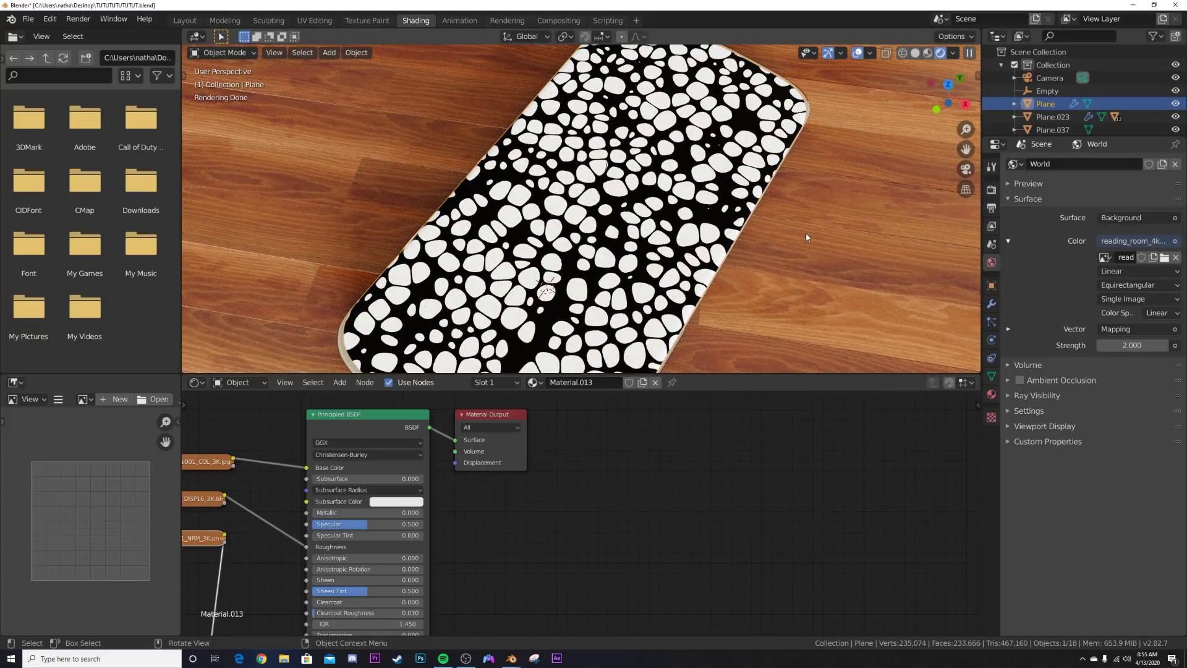
pyautogui.click(560, 223)
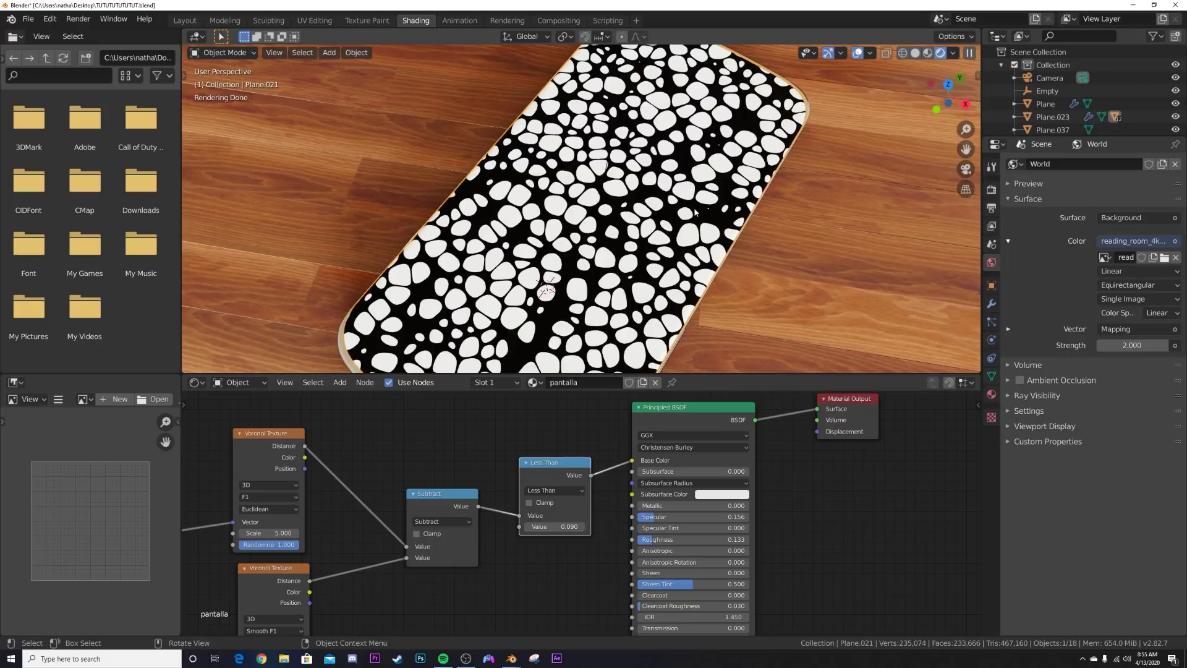
pyautogui.moveTo(695, 212); pyautogui.dragTo(654, 189, button='middle')
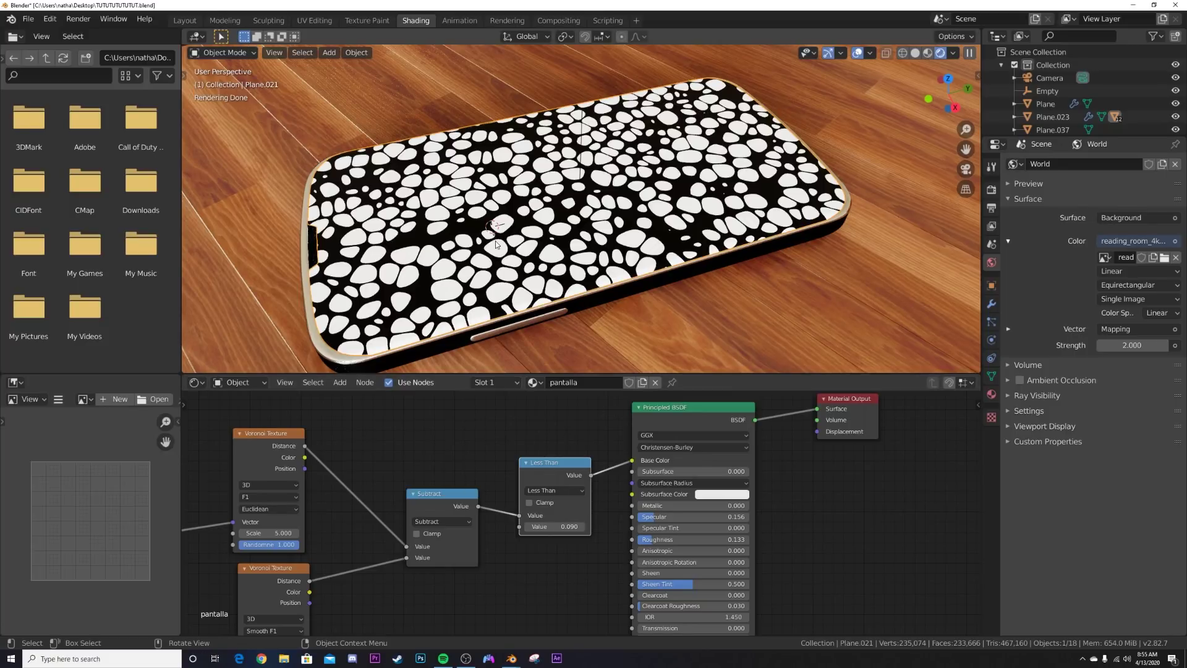
pyautogui.scroll(2, 552, 533)
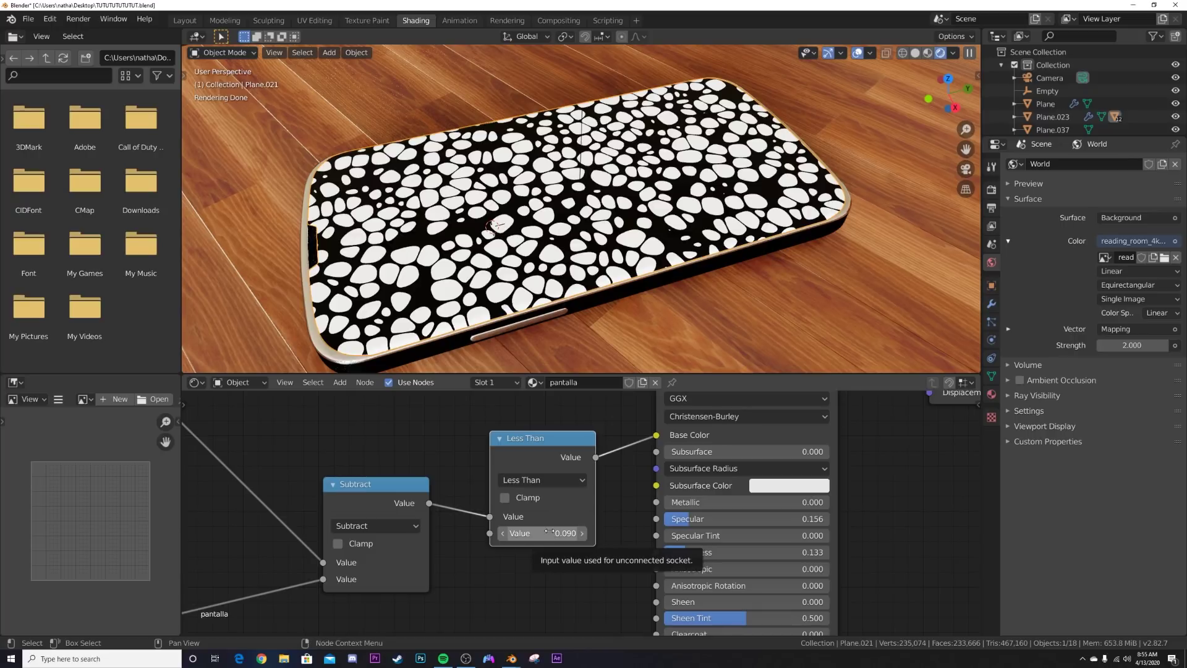
pyautogui.moveTo(541, 533)
pyautogui.mouseDown()
pyautogui.moveTo(486, 533)
pyautogui.moveTo(531, 533)
pyautogui.mouseUp()
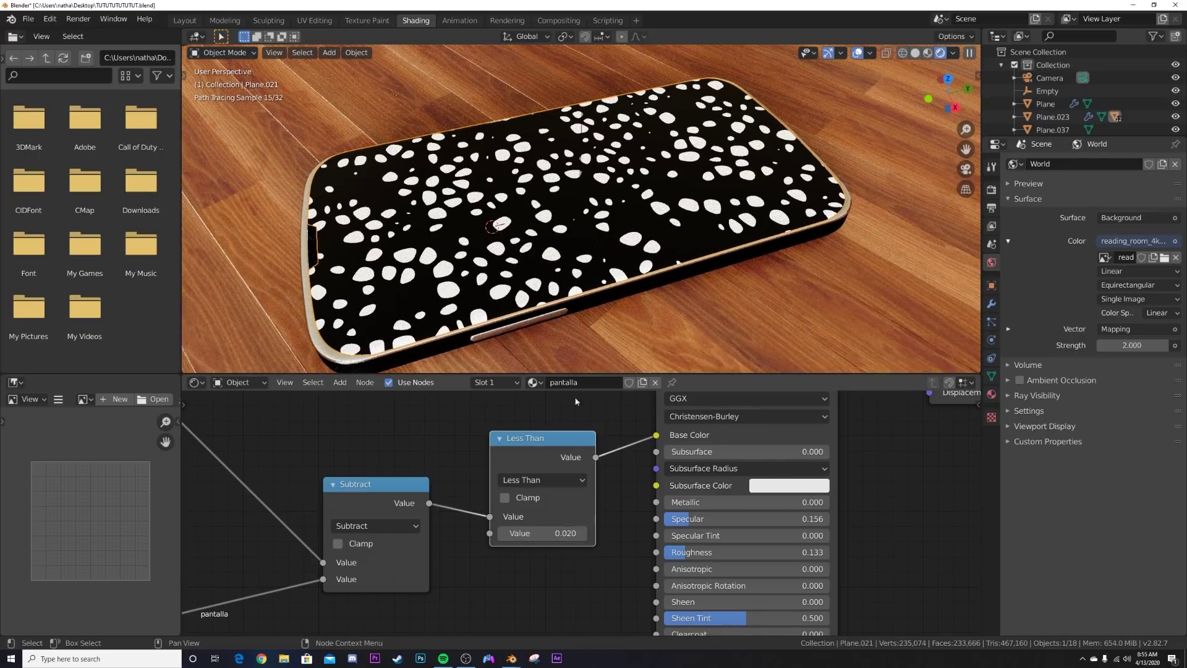
pyautogui.click(639, 325)
pyautogui.click(454, 297)
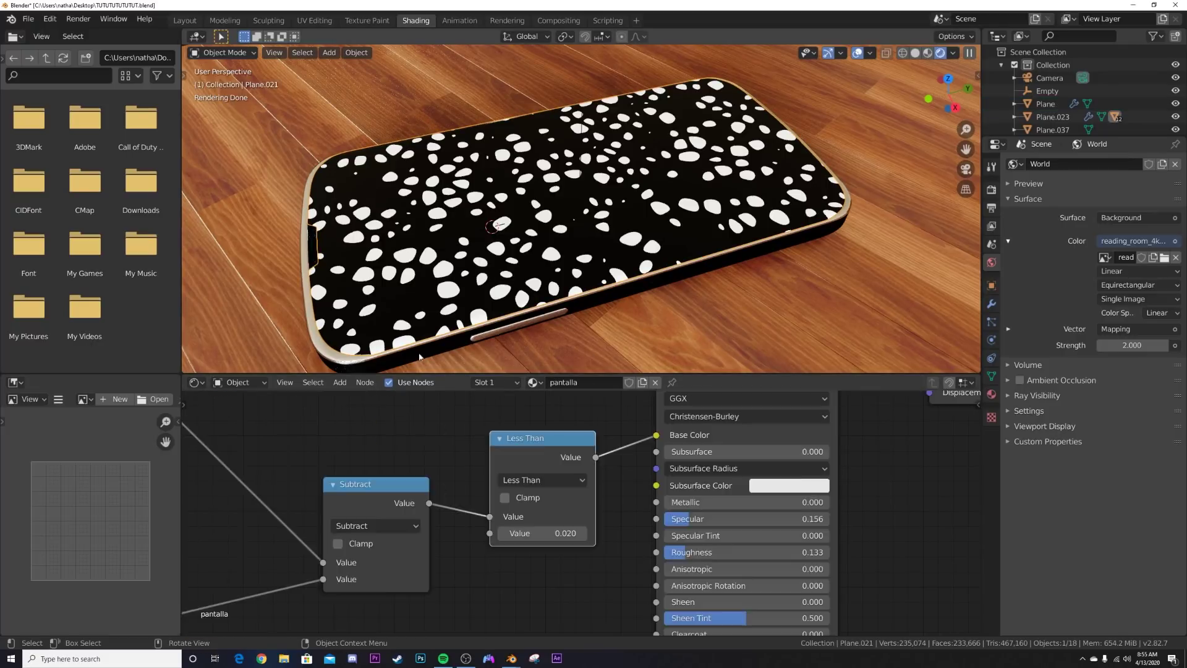
# Step: Set the upper Voronoi Texture's Scale to 3
pyautogui.scroll(-5, 433, 495)
pyautogui.moveTo(252, 528); pyautogui.dragTo(525, 514, button='middle')
pyautogui.click(531, 510)
pyautogui.write('5')
pyautogui.press('Return')
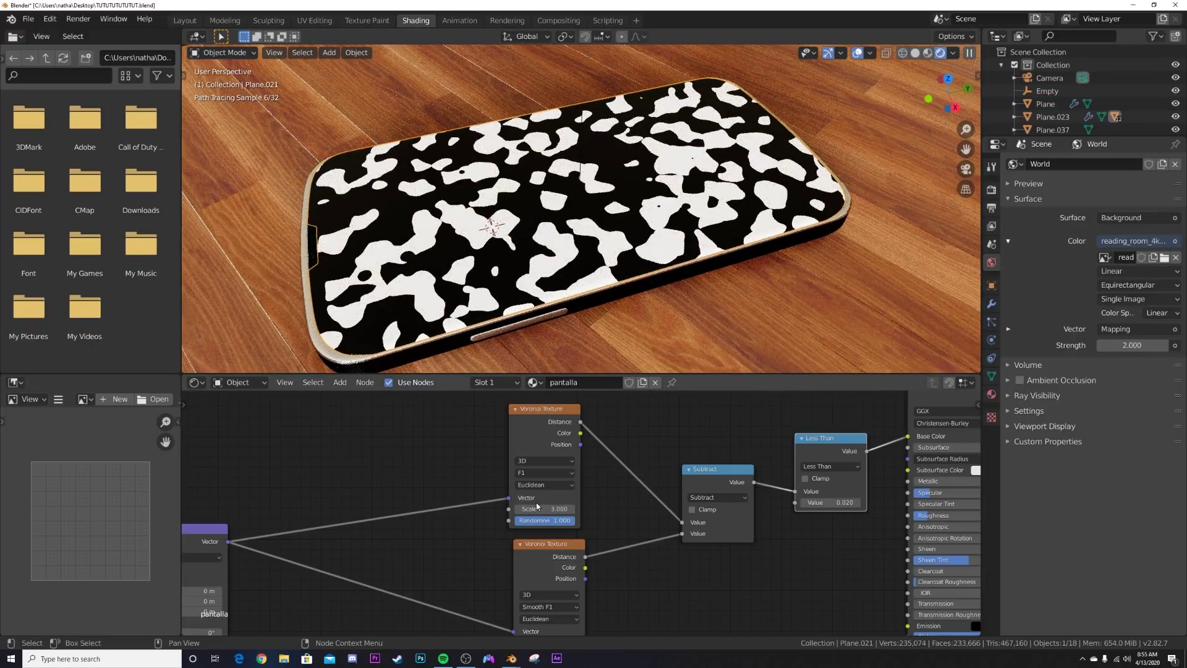
# Step: Set the lower Smooth F1 Voronoi Texture's Scale to 3
pyautogui.moveTo(547, 636); pyautogui.dragTo(549, 518, button='middle')
pyautogui.click(549, 521)
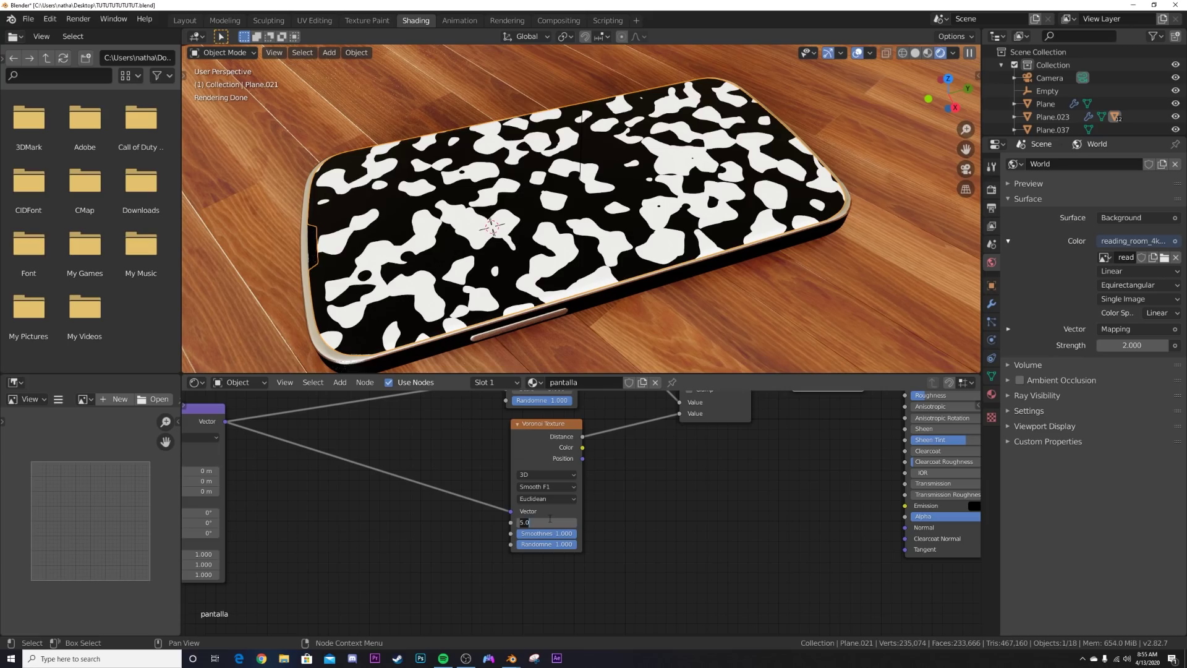
pyautogui.write('3')
pyautogui.press('Return')
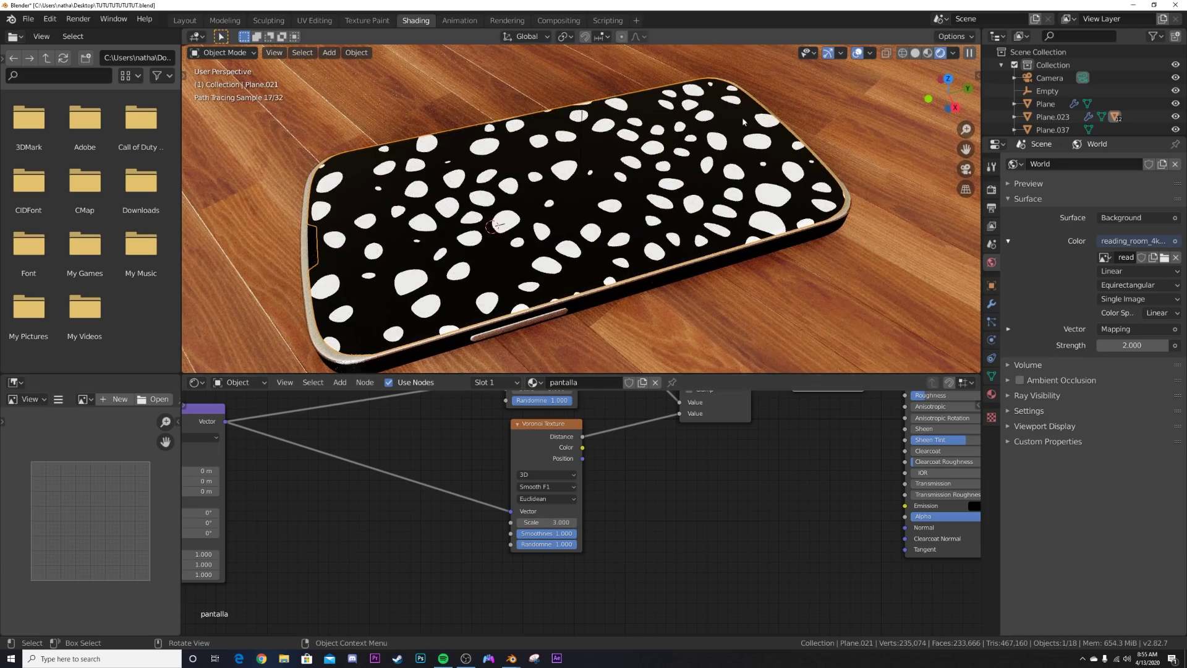
# Step: Move the Texture Coordinate node farther away from the Mapping node to make room between them
pyautogui.moveTo(556, 204); pyautogui.dragTo(623, 188, button='middle')
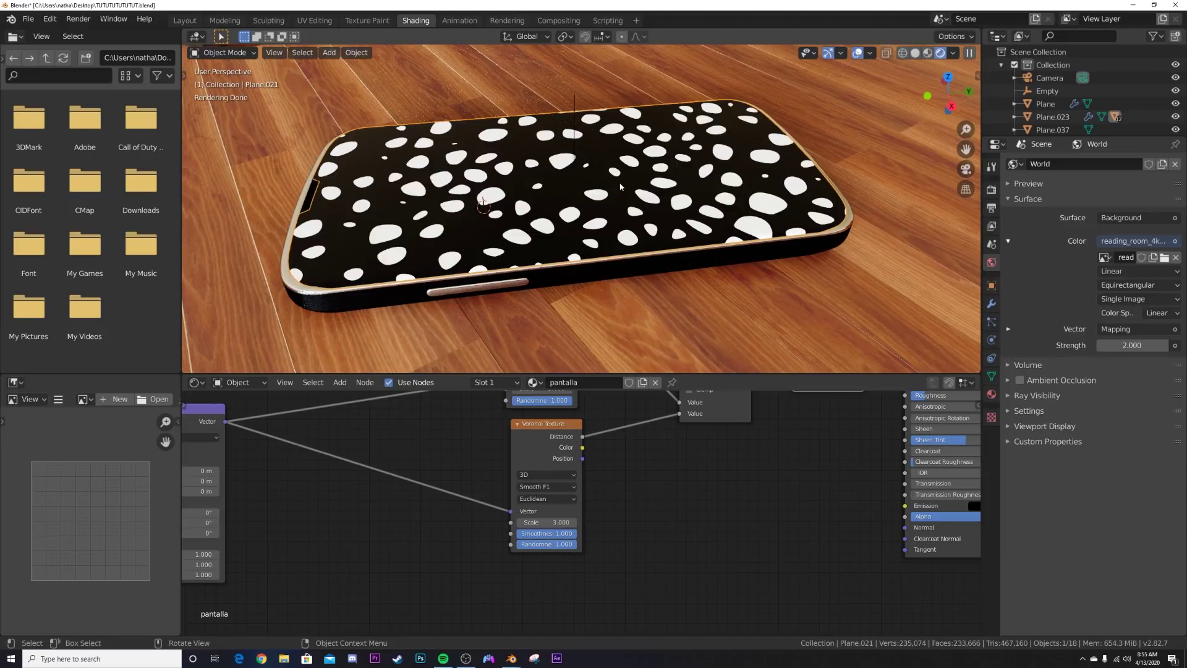
pyautogui.moveTo(275, 487); pyautogui.dragTo(572, 495, button='middle')
pyautogui.scroll(-5, 573, 495)
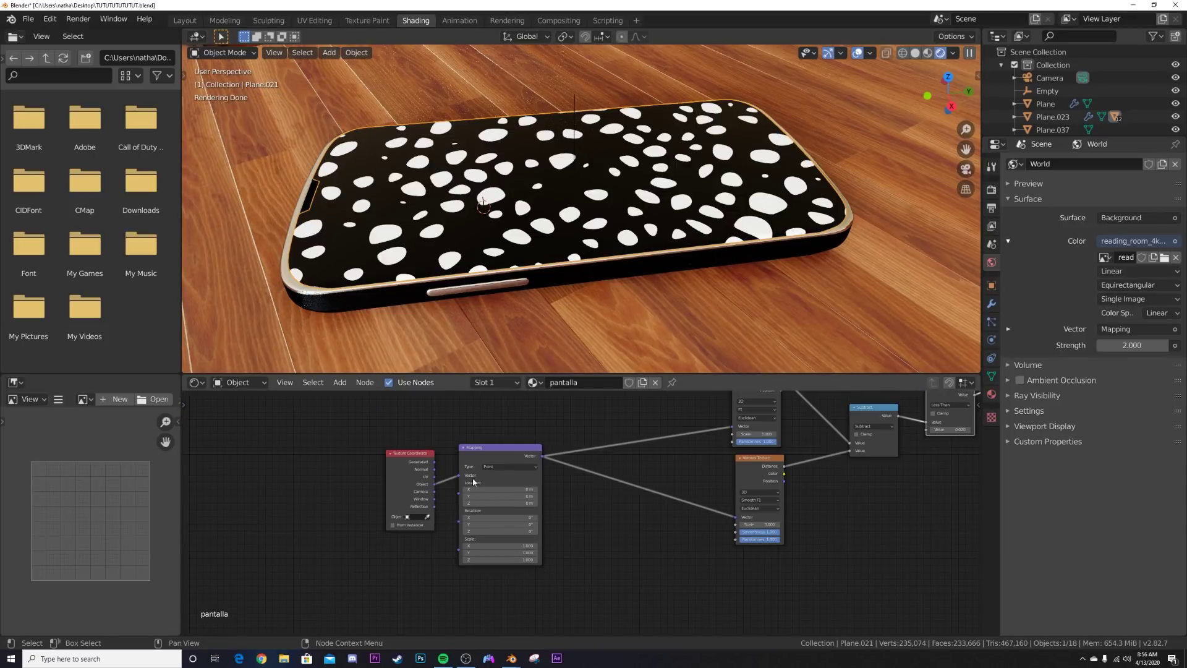
pyautogui.moveTo(406, 461); pyautogui.dragTo(273, 472)
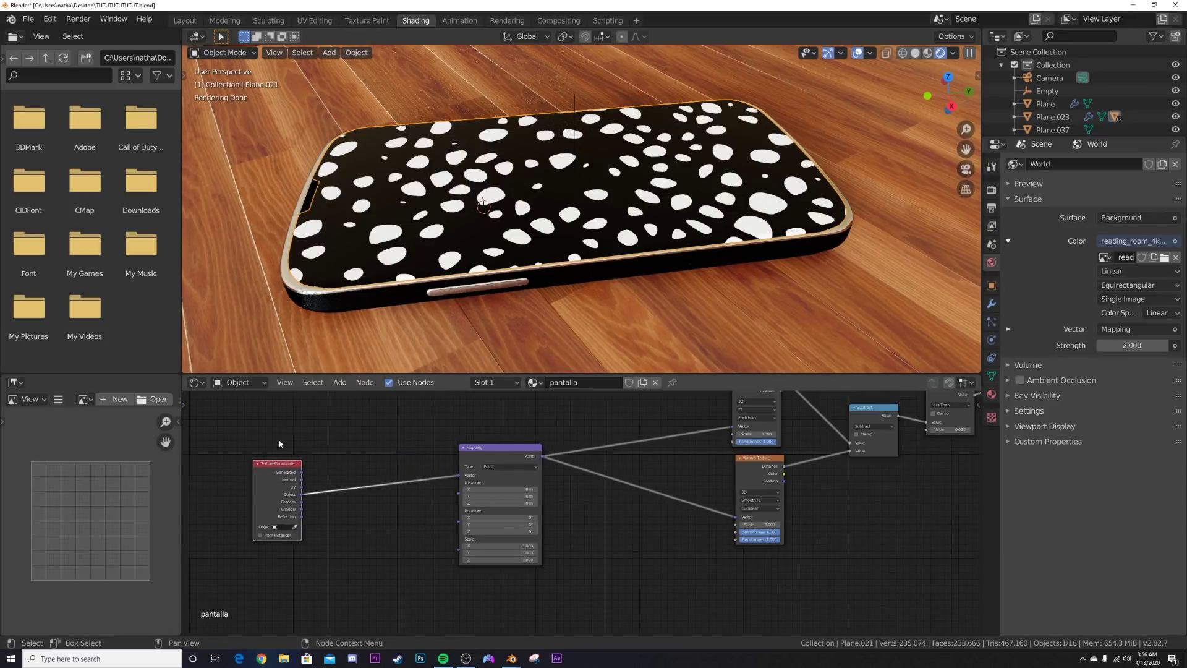
# Step: Add a Musgrave Texture node on the link between the Texture Coordinate and Mapping nodes
pyautogui.moveTo(330, 474); pyautogui.dragTo(359, 480, button='middle')
pyautogui.moveTo(622, 246); pyautogui.dragTo(606, 277, button='middle')
pyautogui.scroll(4, 606, 278)
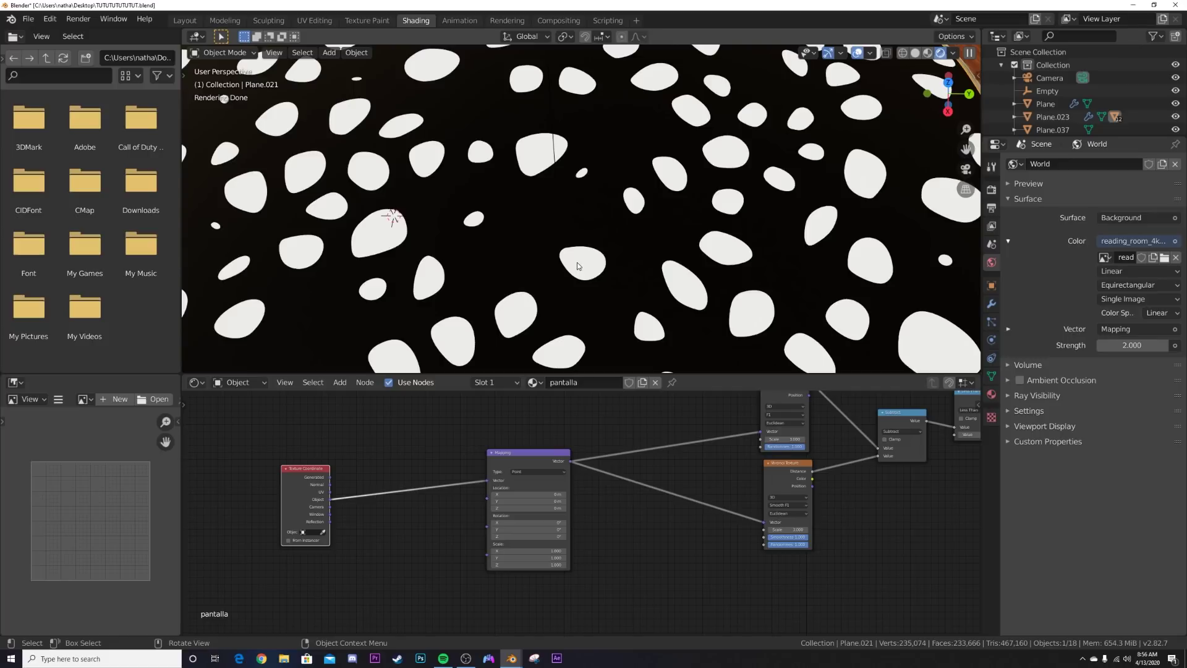
pyautogui.hotkey('shift', 'a')
pyautogui.click(412, 452)
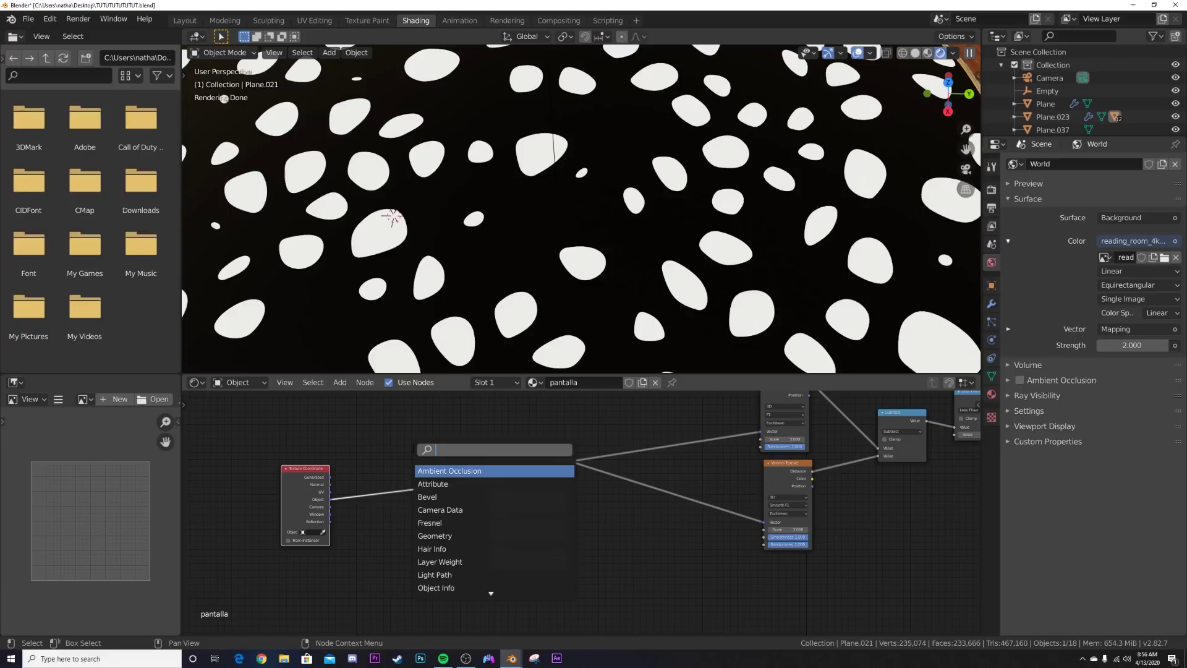
pyautogui.write('mus')
pyautogui.press('Return')
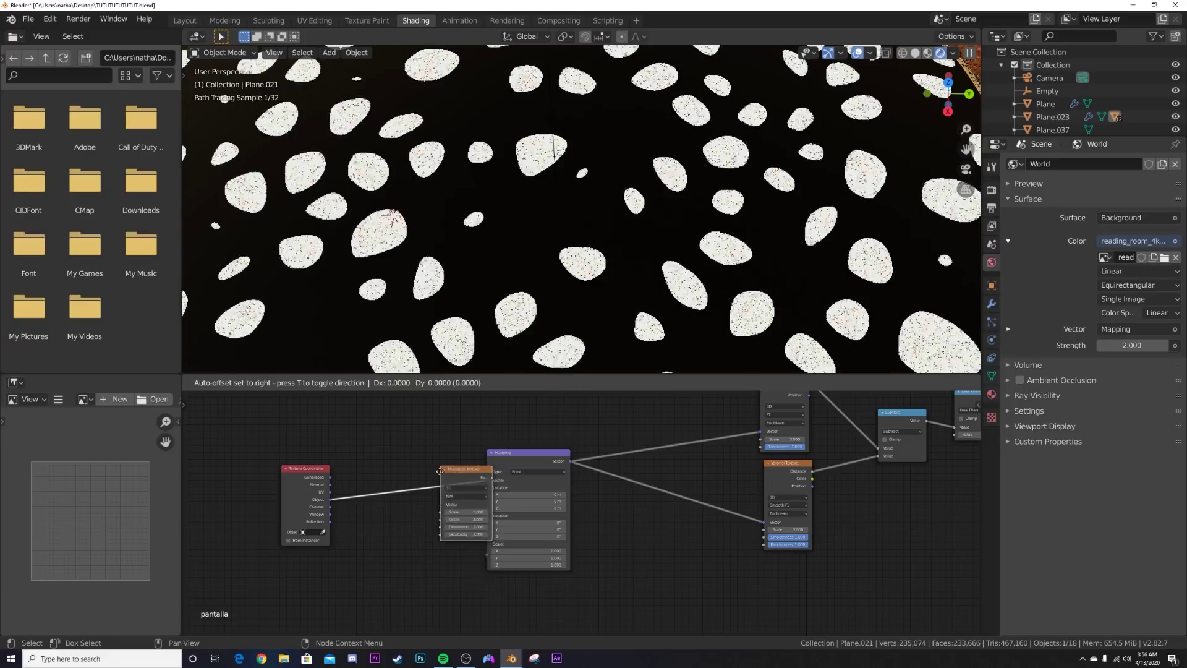
pyautogui.click(364, 487)
pyautogui.scroll(-6, 700, 257)
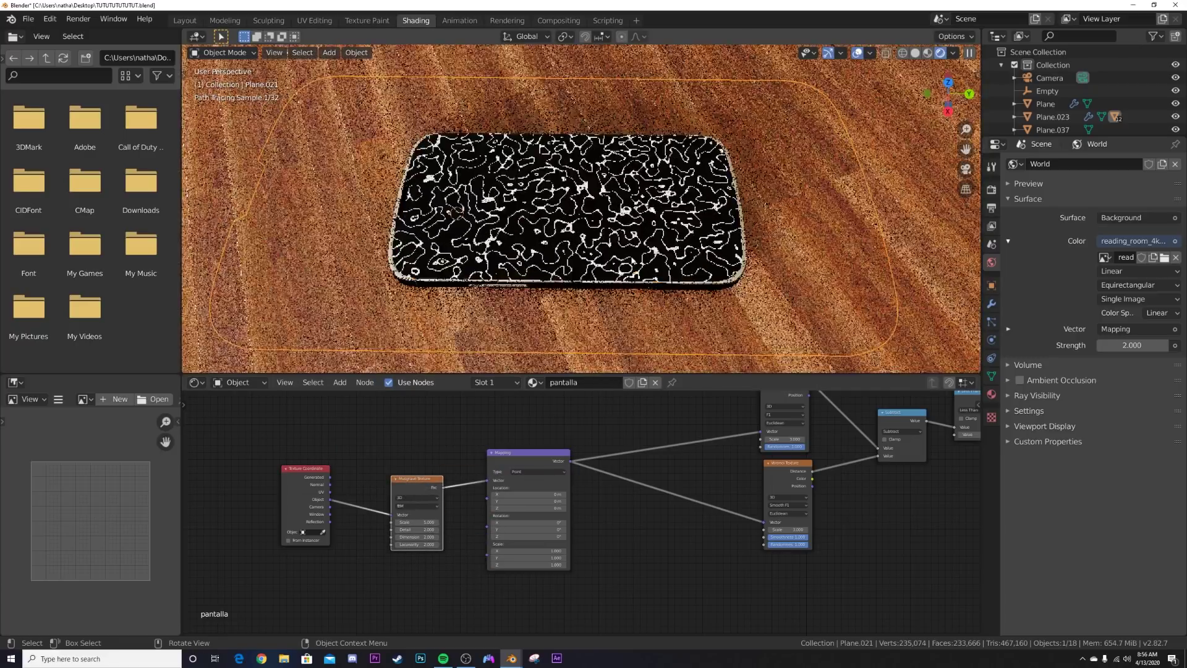
pyautogui.scroll(2, 700, 257)
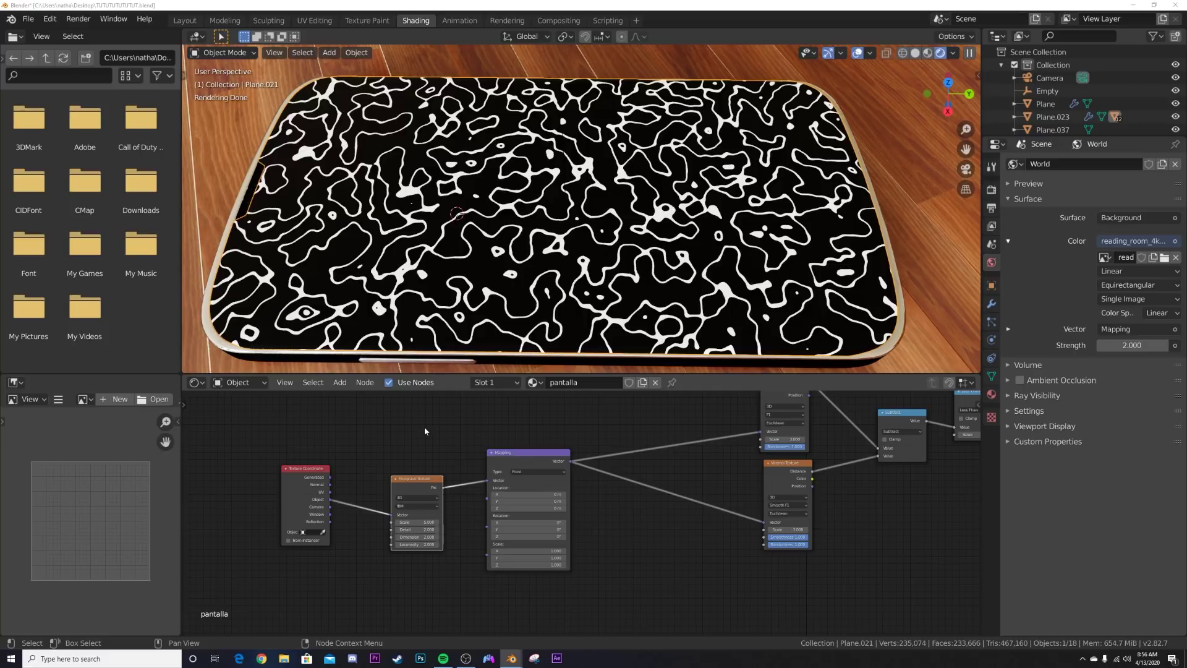
# Step: Insert a MixRGB node between the Musgrave Texture and Mapping nodes, and connect the Object coordinates to its Color2
pyautogui.scroll(3, 452, 437)
pyautogui.hotkey('shift', 'a')
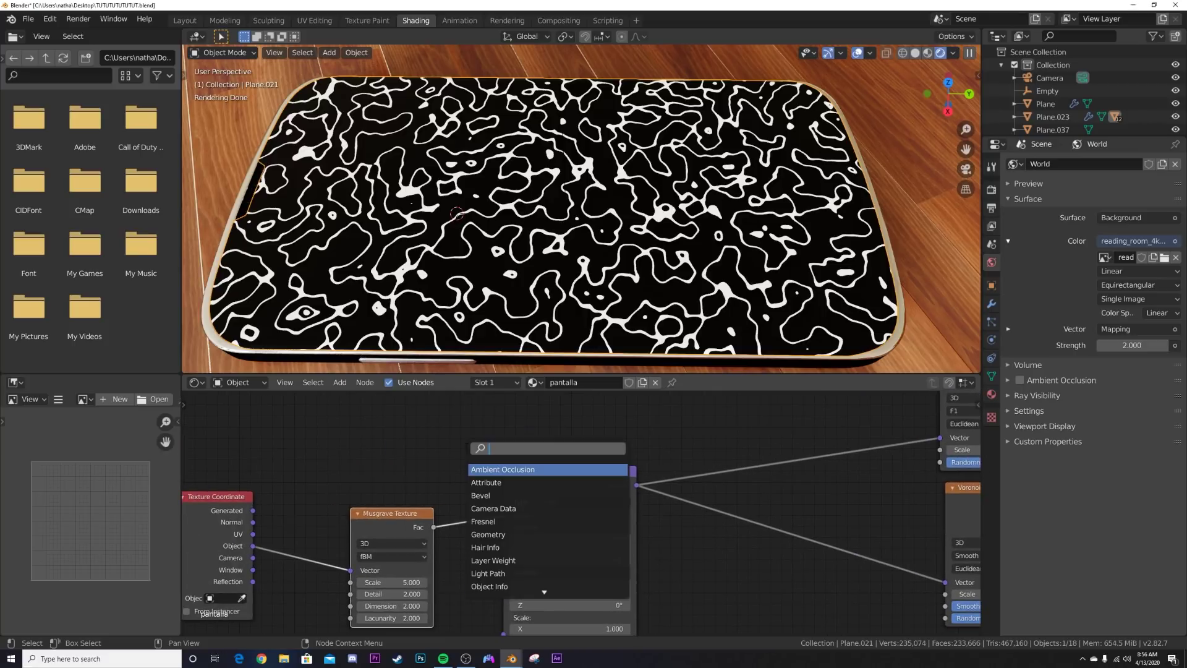
pyautogui.write('mix')
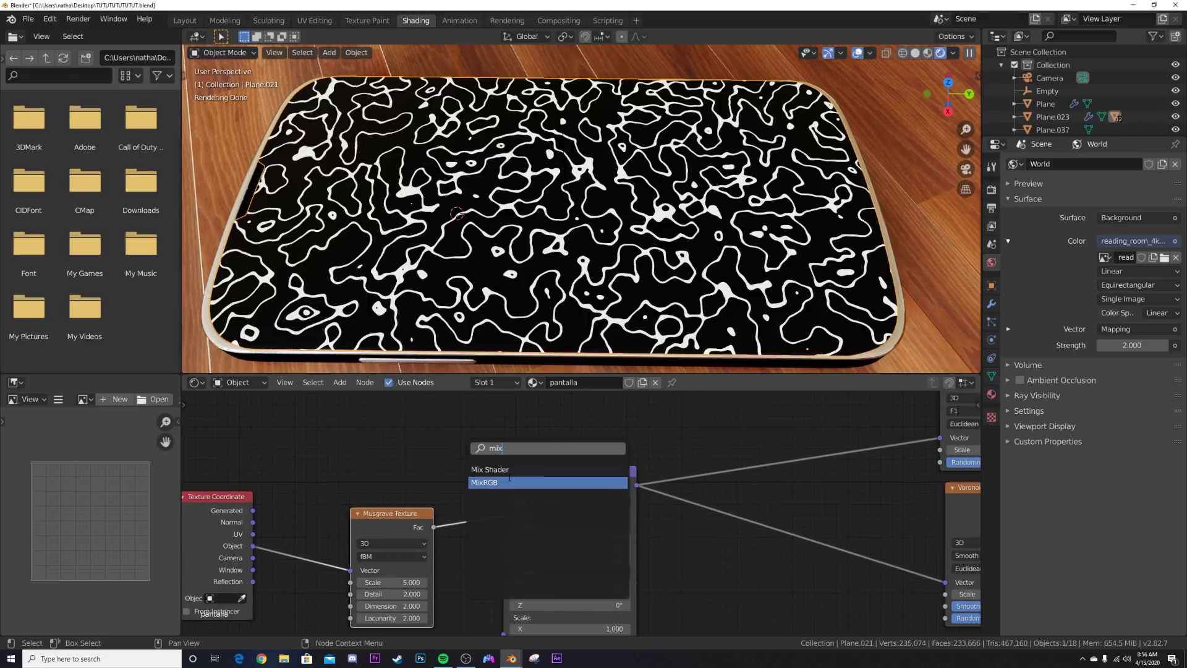
pyautogui.click(484, 482)
pyautogui.click(488, 518)
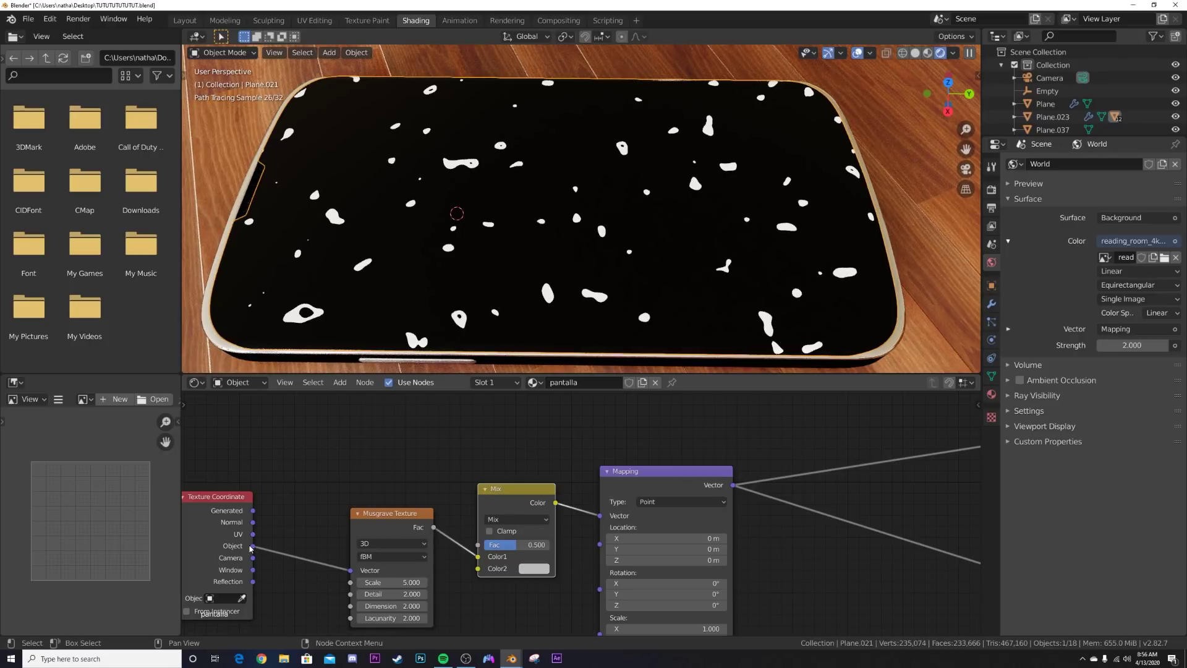
pyautogui.moveTo(252, 546); pyautogui.dragTo(479, 559)
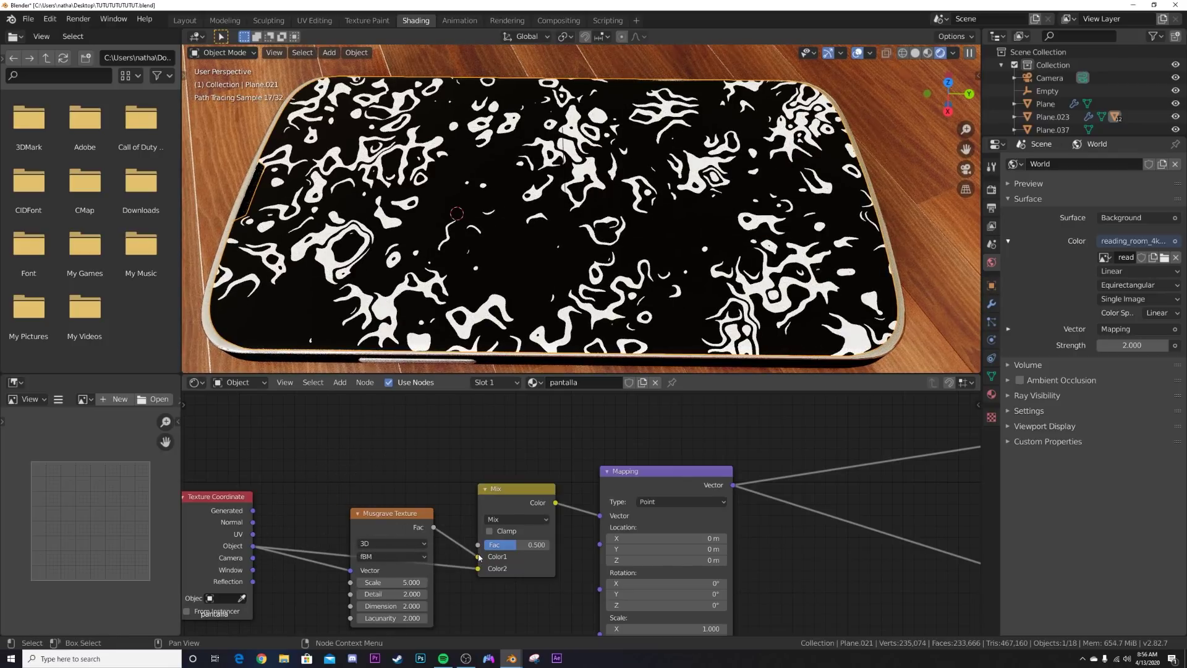
# Step: Tune the Mix node's Fac to 0.839 and nudge the Musgrave Texture node slightly away from it
pyautogui.moveTo(506, 550); pyautogui.dragTo(552, 548)
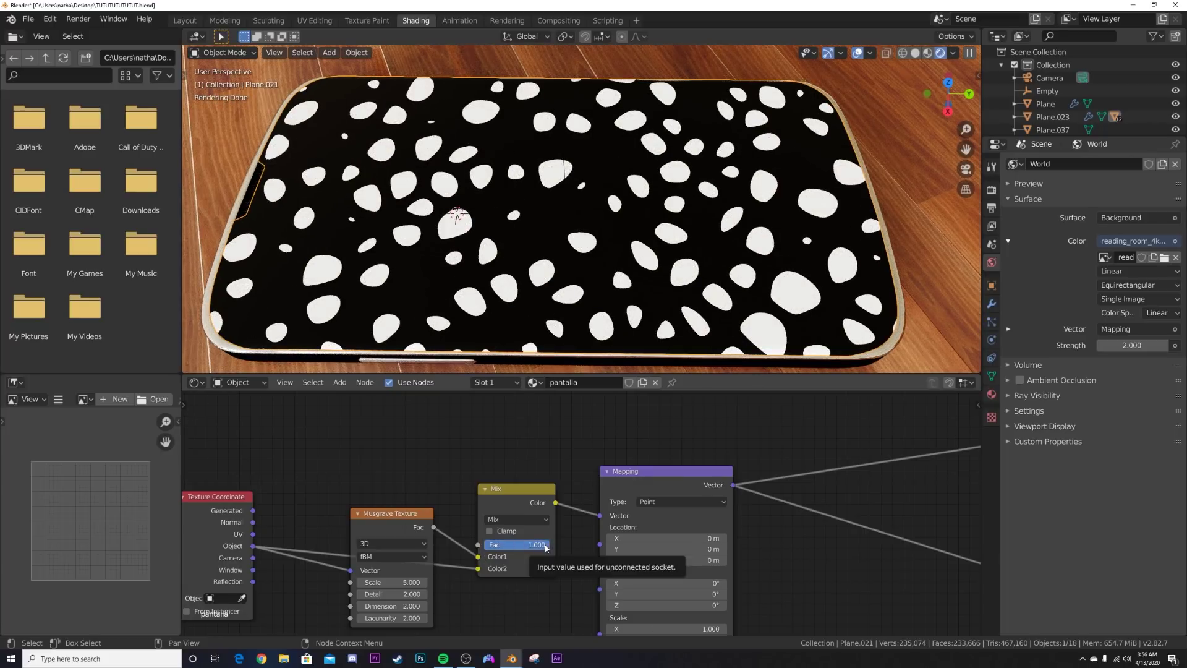
pyautogui.scroll(-7, 519, 521)
pyautogui.moveTo(807, 534); pyautogui.dragTo(704, 511, button='middle')
pyautogui.scroll(4, 685, 518)
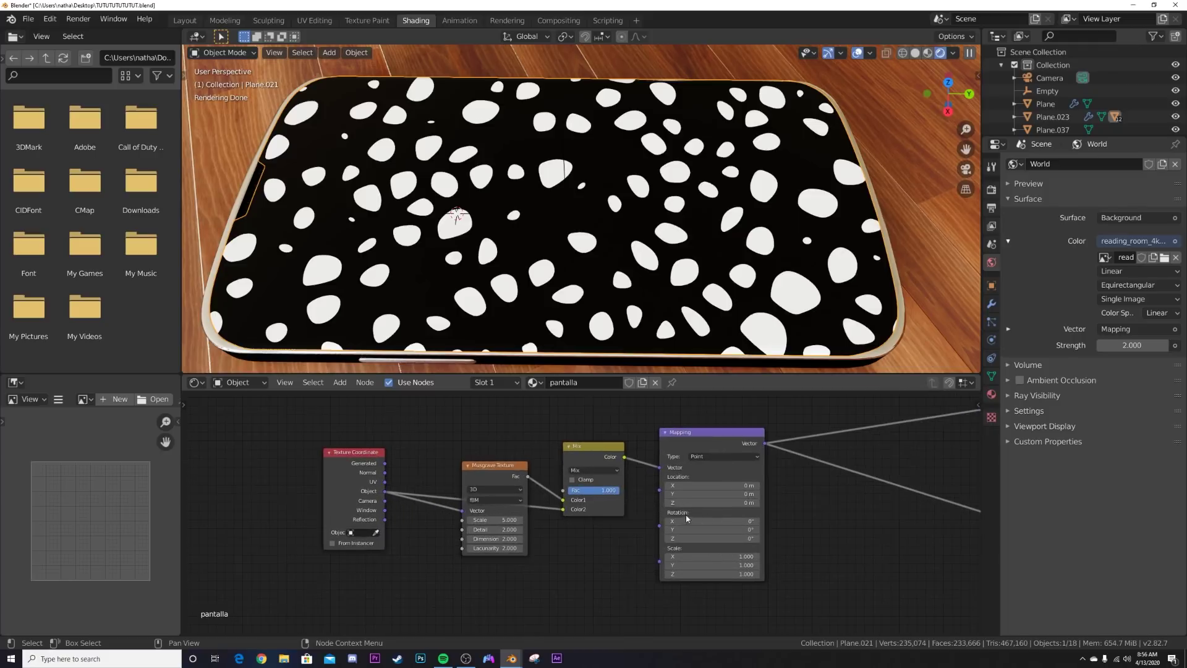
pyautogui.moveTo(603, 495); pyautogui.dragTo(567, 489)
pyautogui.moveTo(483, 465); pyautogui.dragTo(476, 466)
pyautogui.moveTo(663, 497); pyautogui.dragTo(567, 508, button='middle')
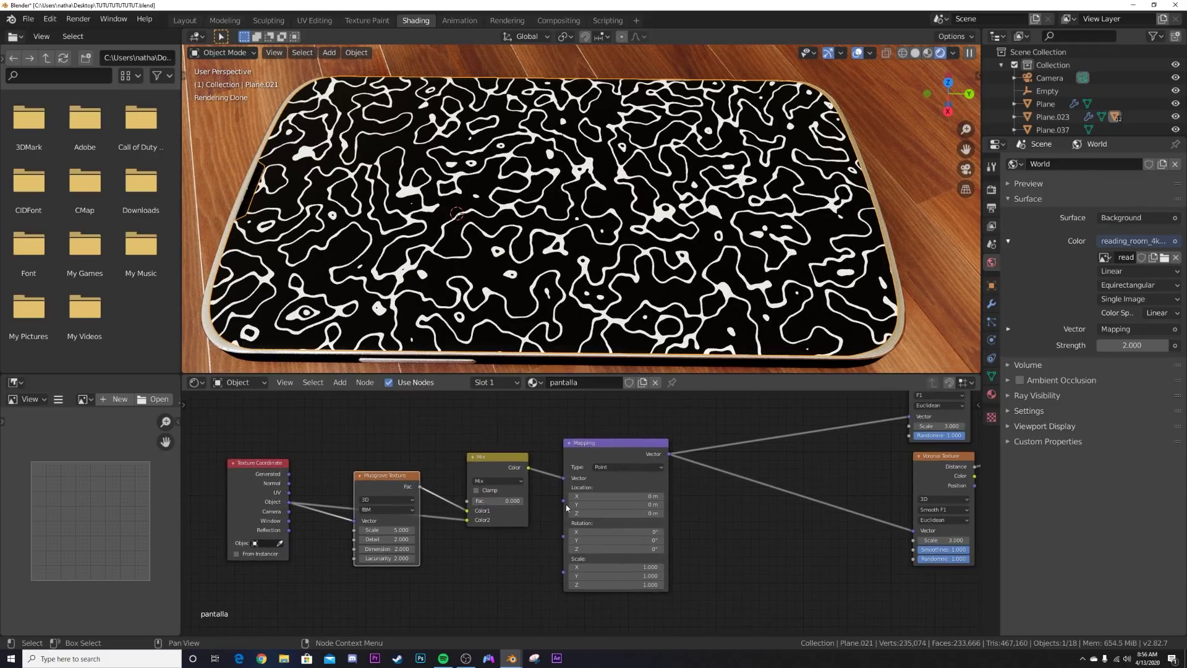
pyautogui.moveTo(476, 500); pyautogui.dragTo(515, 500)
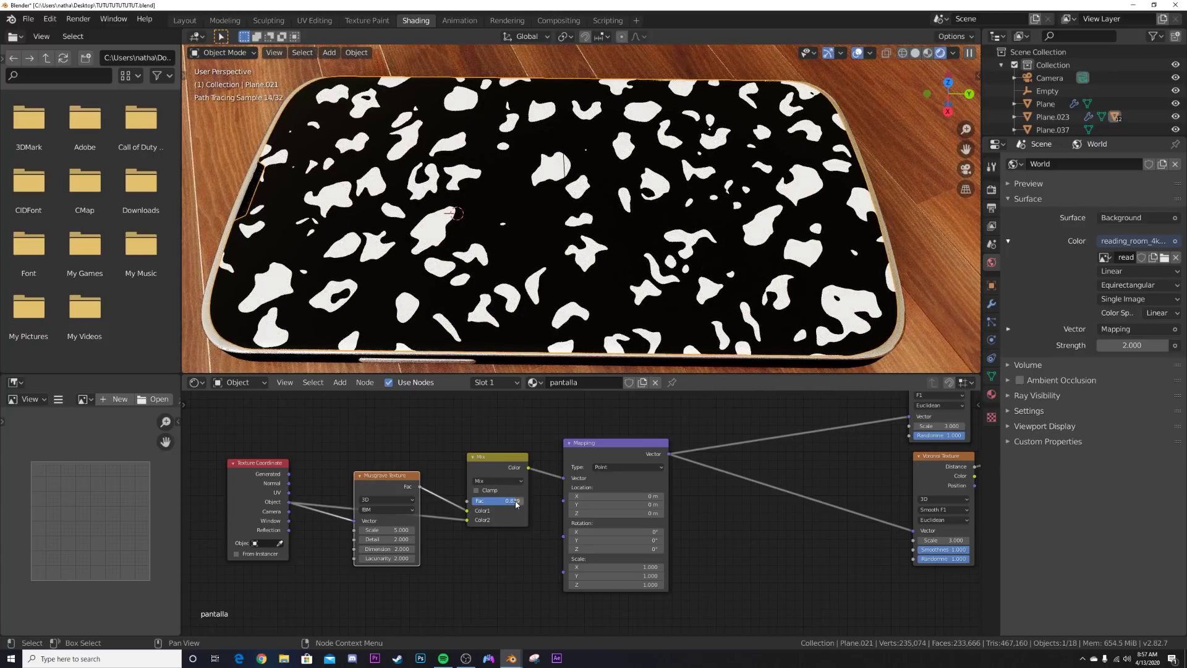
pyautogui.scroll(2, 515, 504)
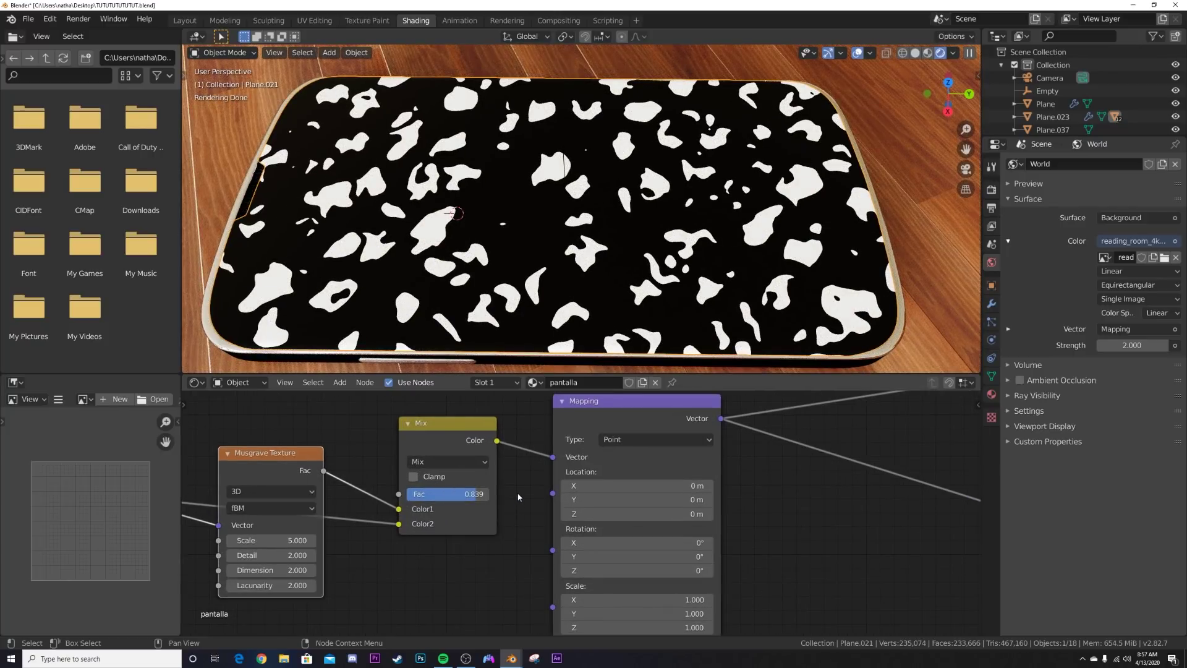
# Step: Change the blending mode of the Mix node before the Mapping node to Subtract and set its Fac to 0.923
pyautogui.click(453, 458)
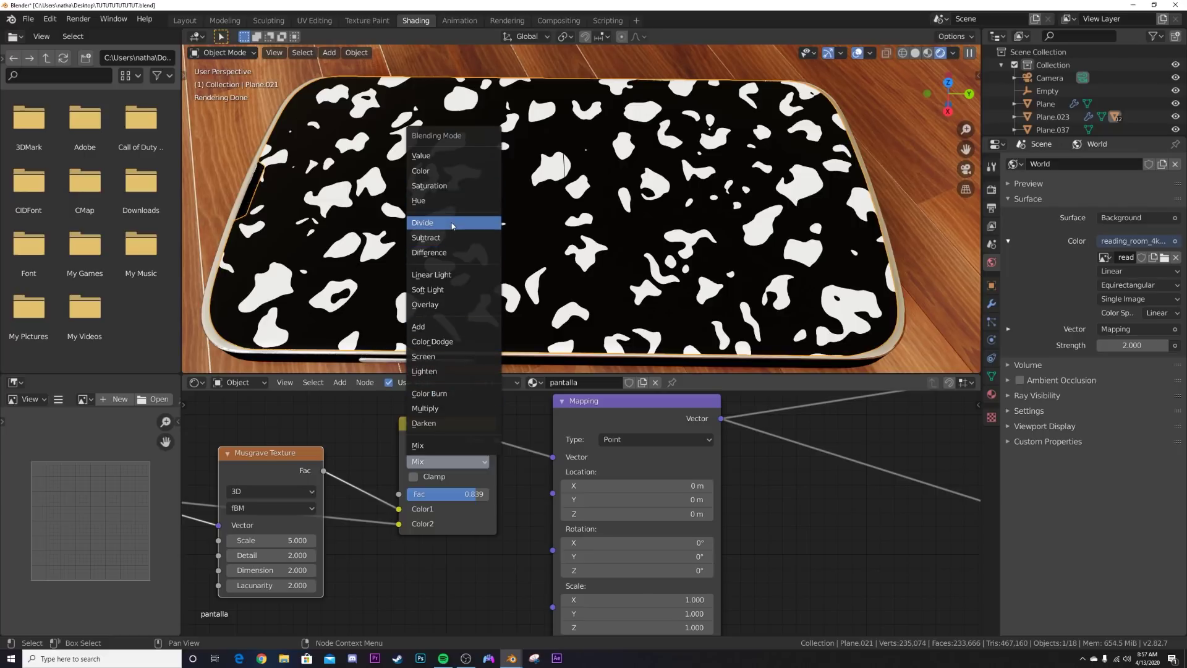
pyautogui.click(453, 237)
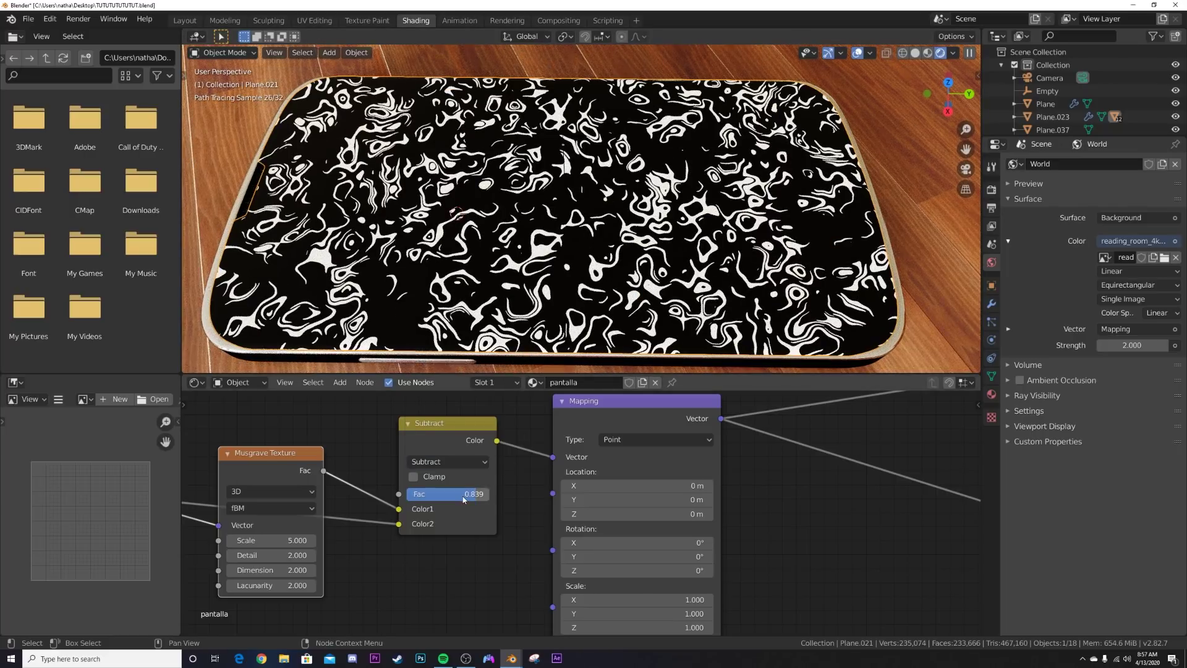
pyautogui.moveTo(464, 497); pyautogui.dragTo(482, 495)
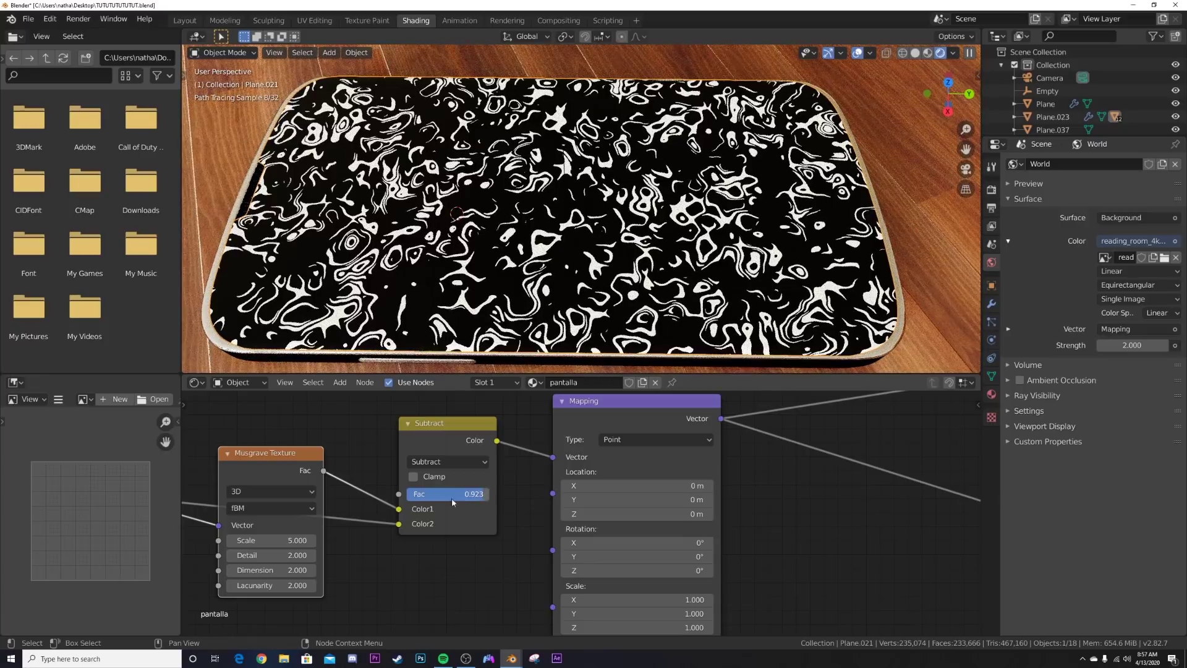
# Step: Switch the Musgrave Texture node to Ridged Multifractal and set its Scale to 60, checking the pattern on the phone screen
pyautogui.scroll(2, 290, 457)
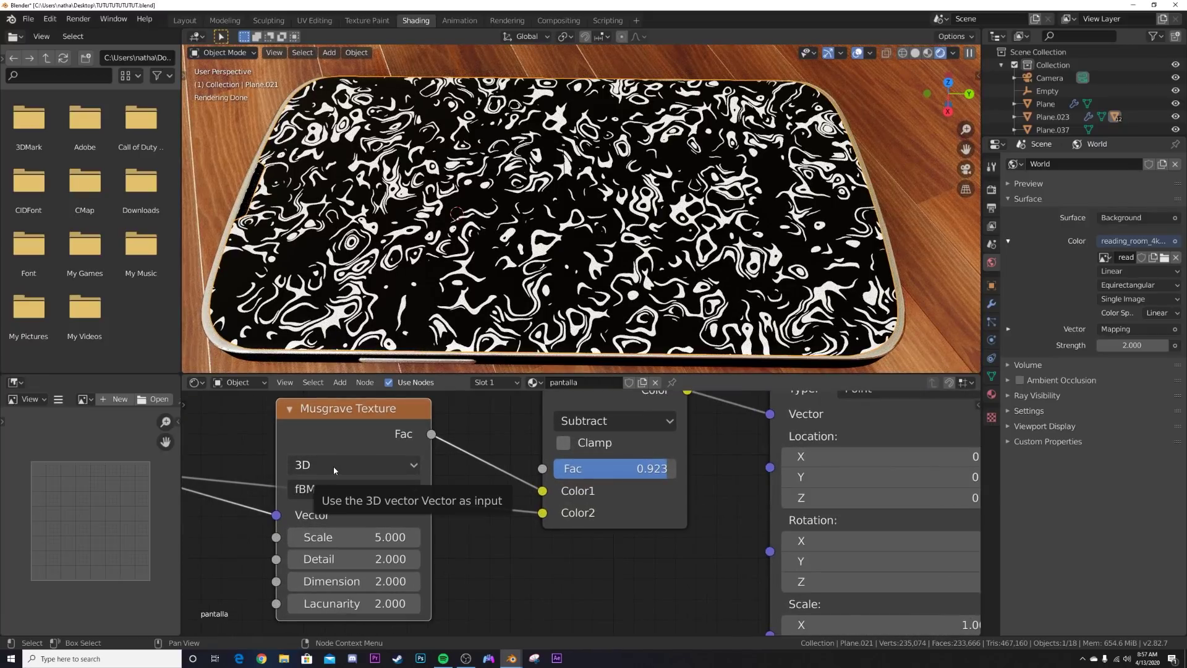
pyautogui.click(301, 490)
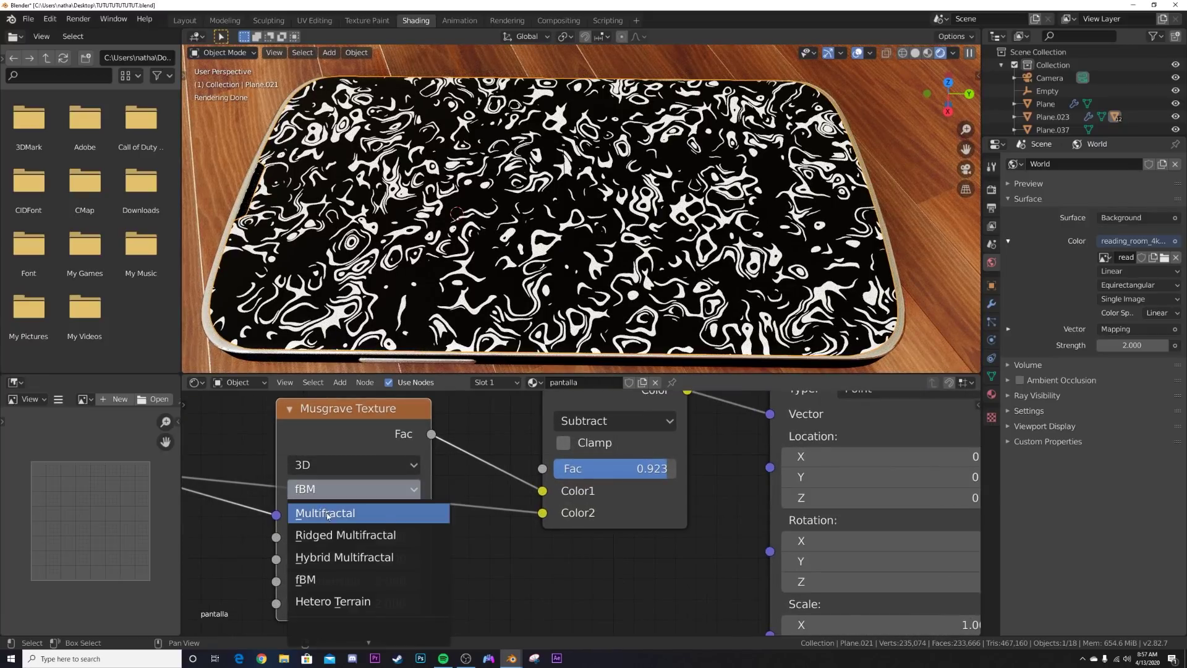
pyautogui.click(336, 535)
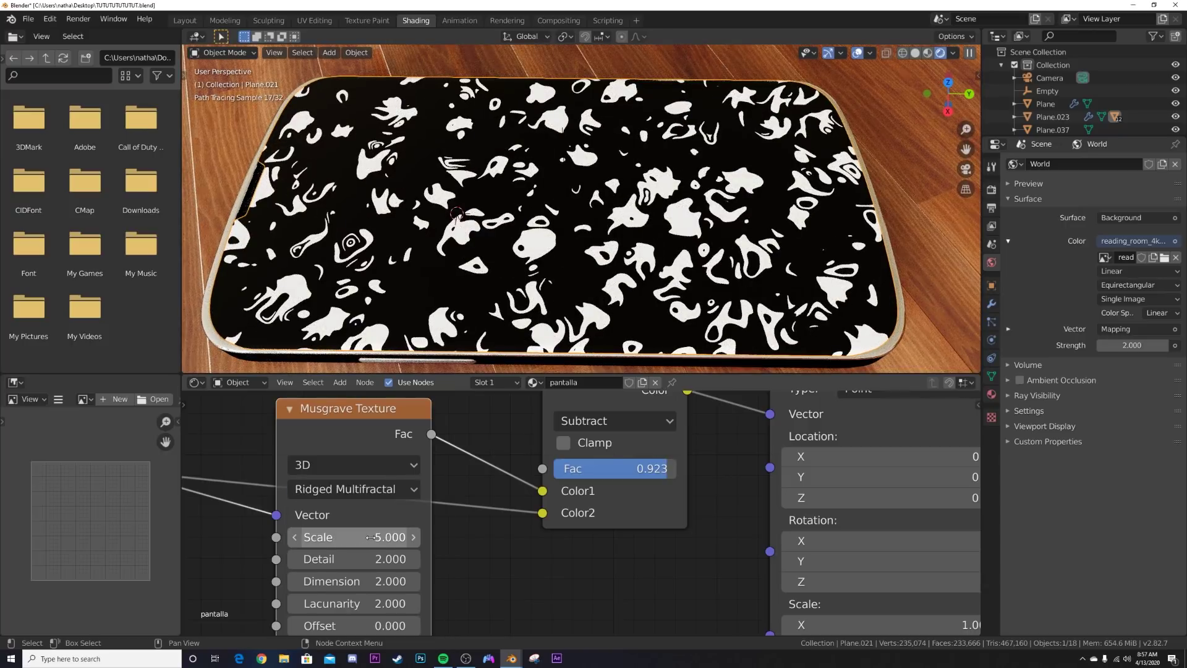
pyautogui.moveTo(370, 536); pyautogui.dragTo(422, 494, button='middle')
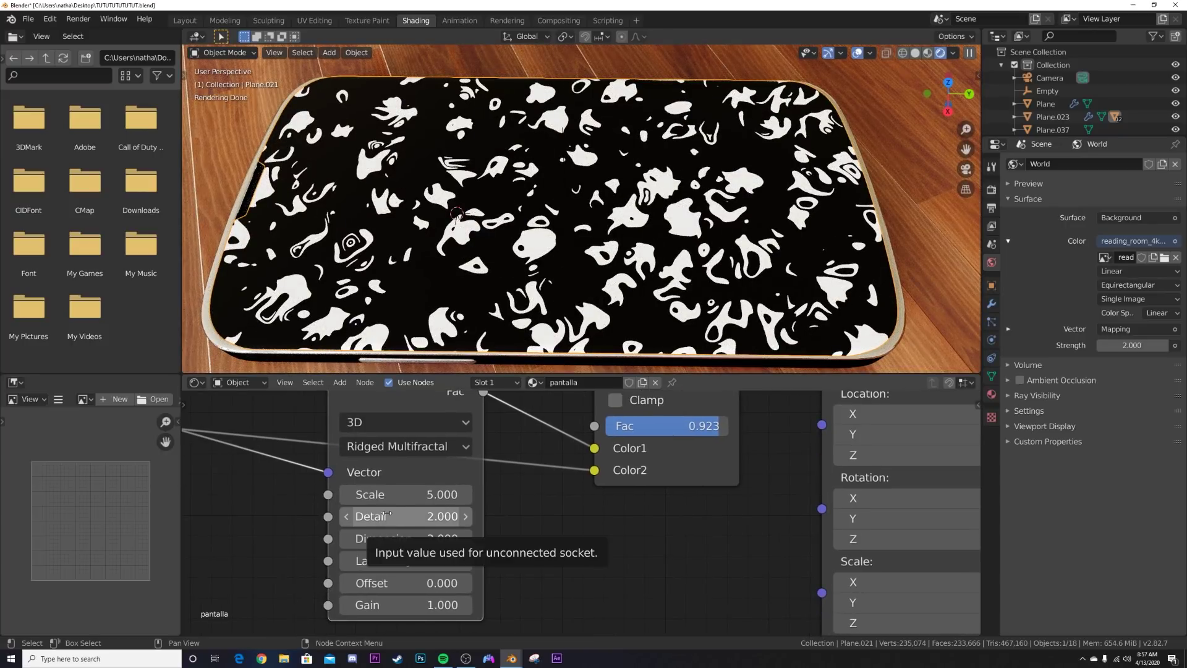
pyautogui.click(420, 494)
pyautogui.write('60')
pyautogui.press('Return')
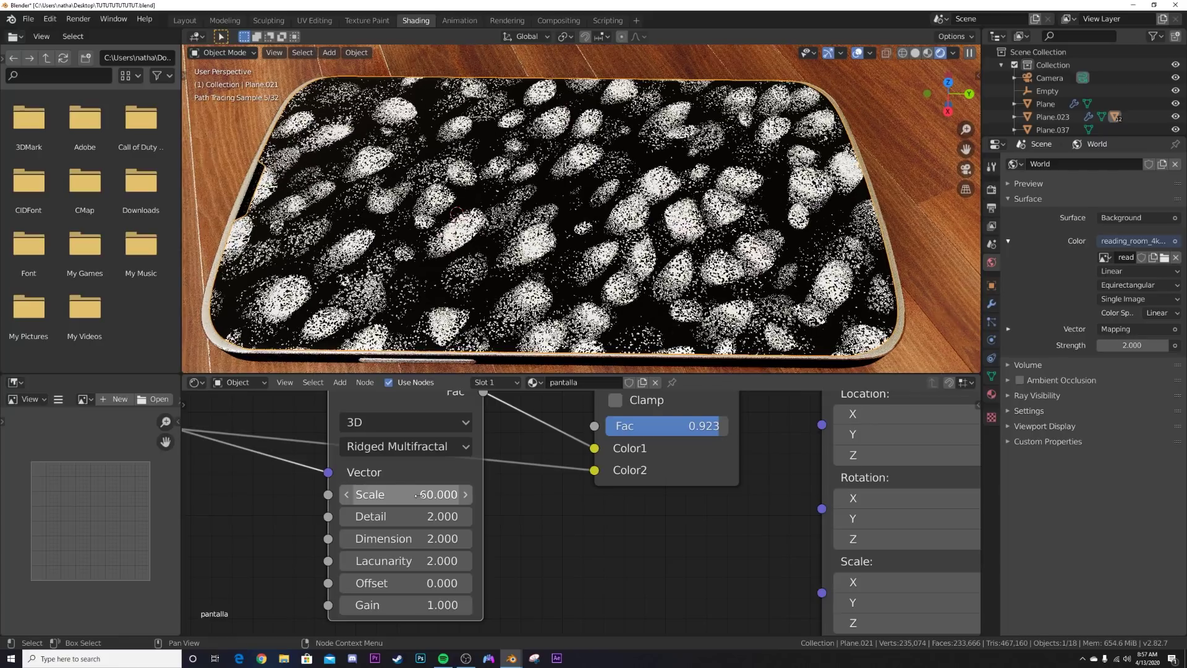
pyautogui.scroll(6, 517, 308)
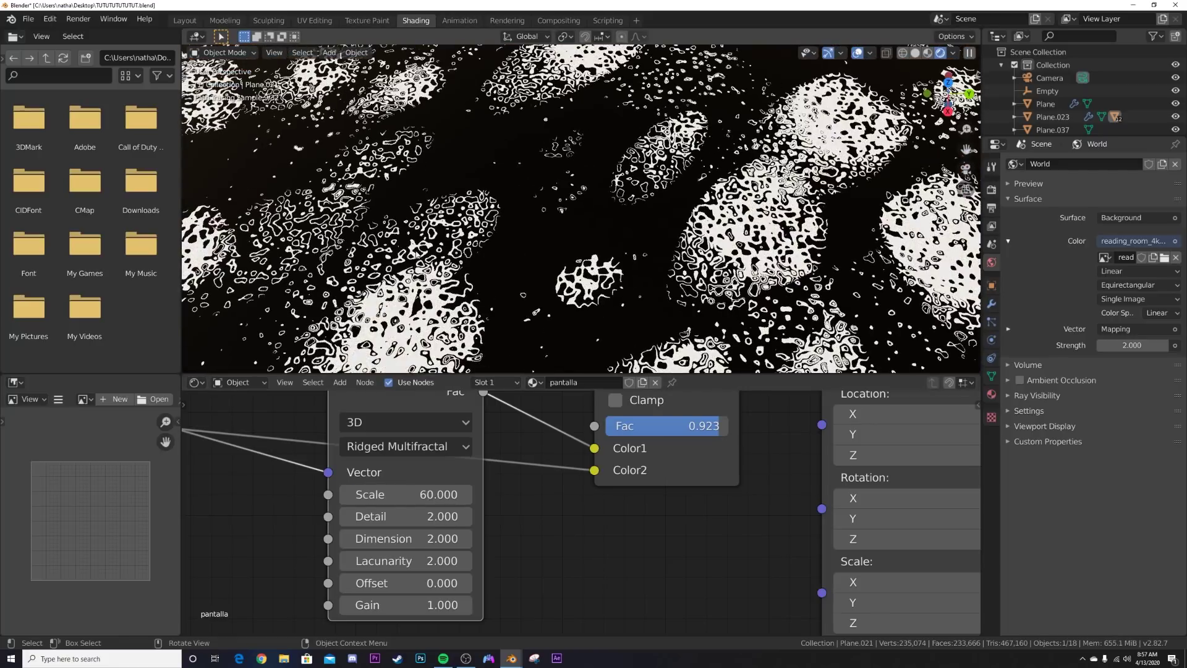
pyautogui.scroll(-6, 505, 226)
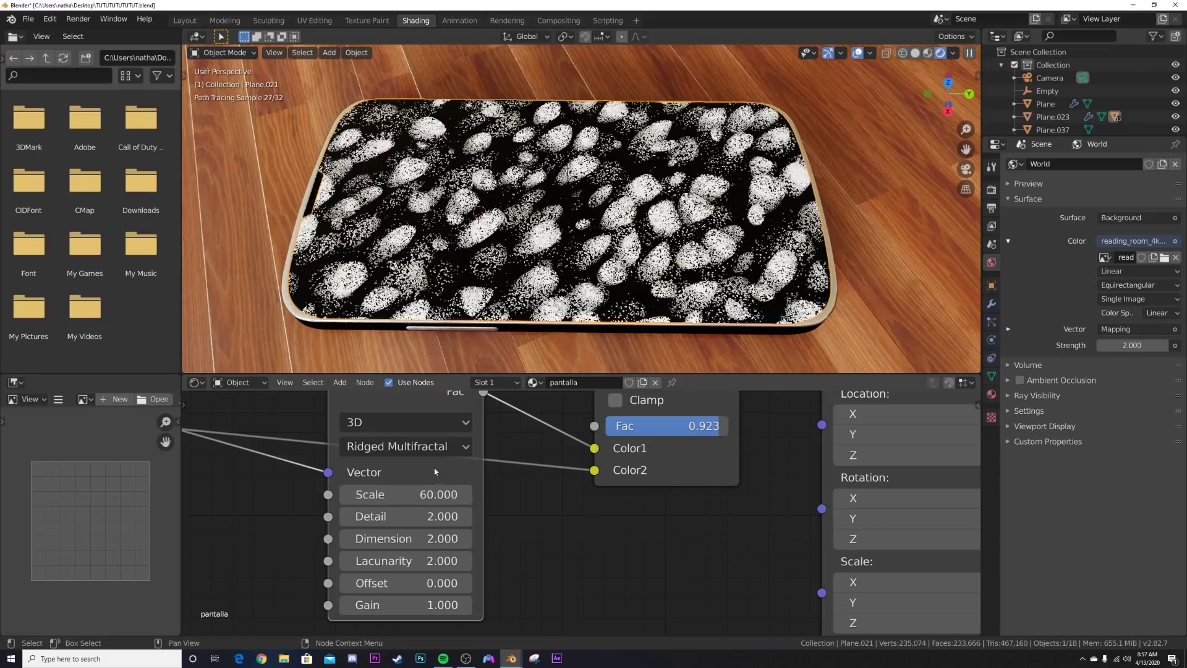
# Step: Lower the Fac of the Subtract colour node before the Mapping node to 0.810 and inspect the smudges up close
pyautogui.moveTo(720, 425)
pyautogui.mouseDown()
pyautogui.moveTo(701, 425)
pyautogui.moveTo(714, 425)
pyautogui.mouseUp()
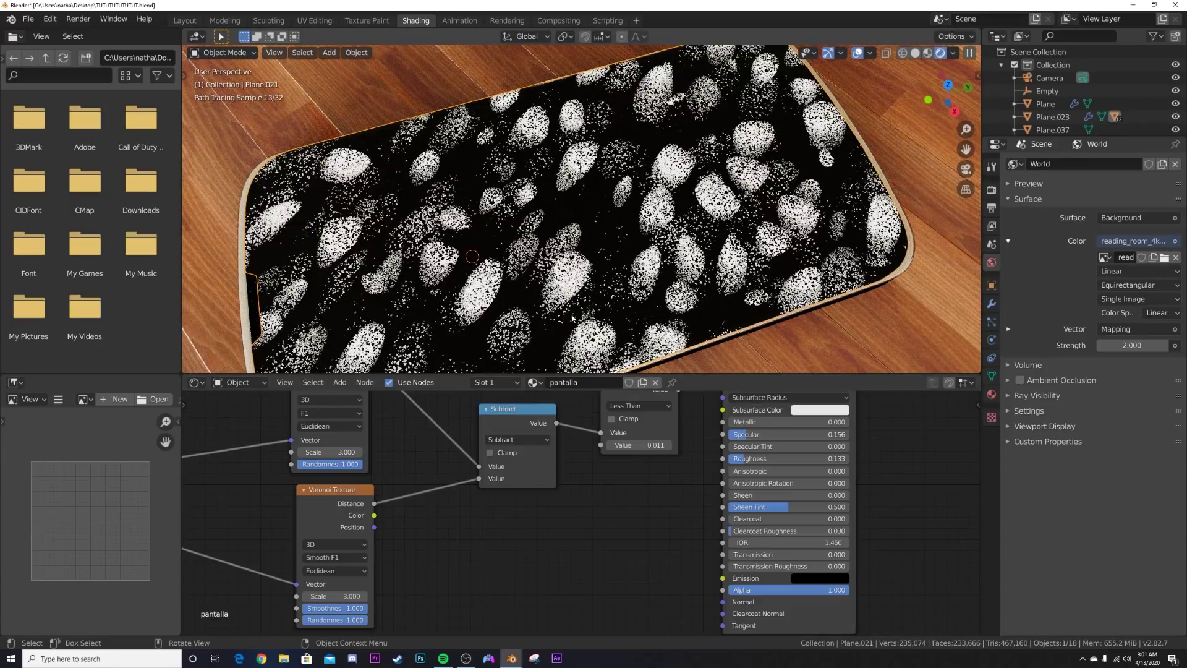
pyautogui.moveTo(557, 210); pyautogui.dragTo(581, 186, button='middle')
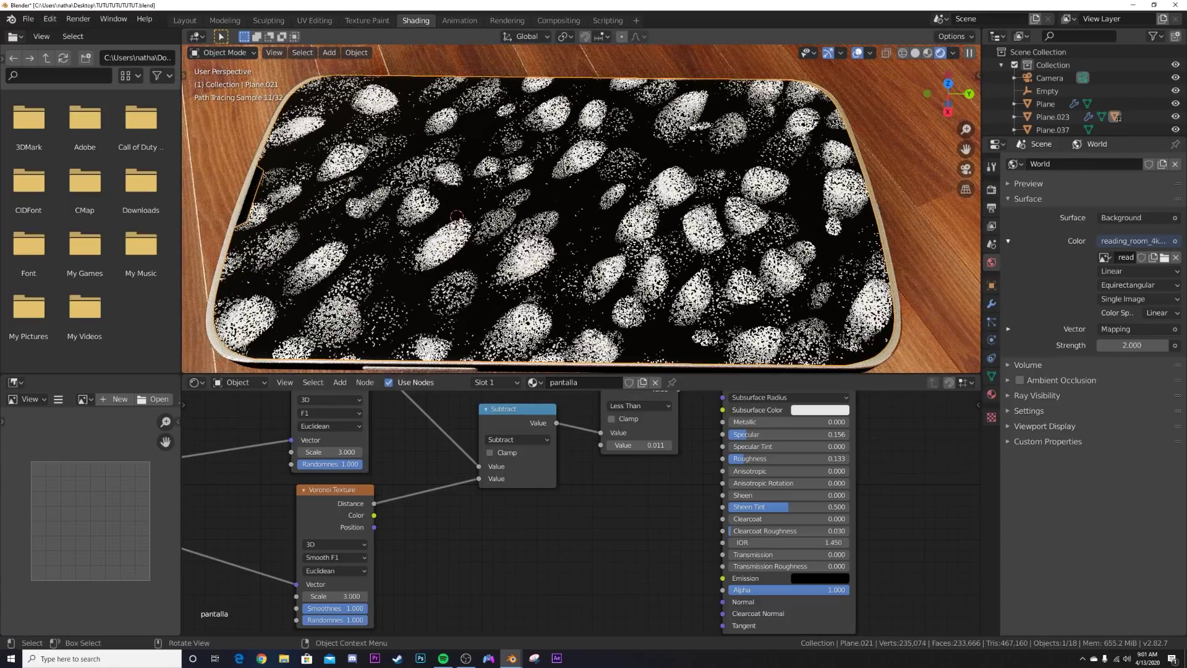
pyautogui.scroll(3, 581, 207)
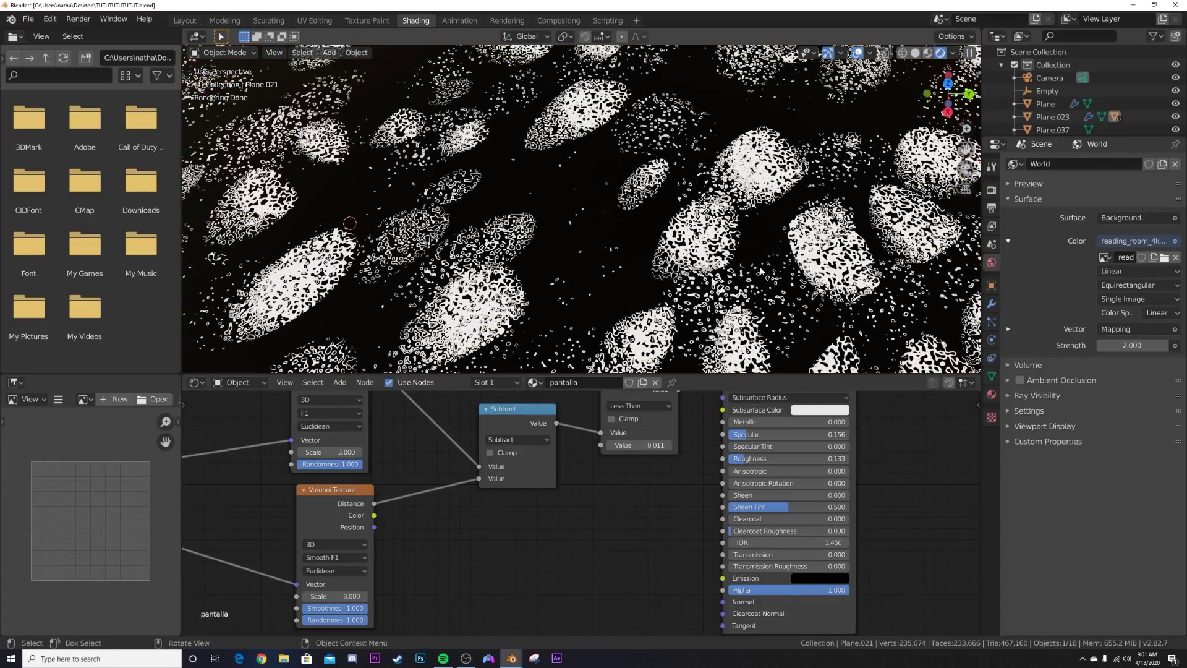
pyautogui.scroll(-7, 581, 207)
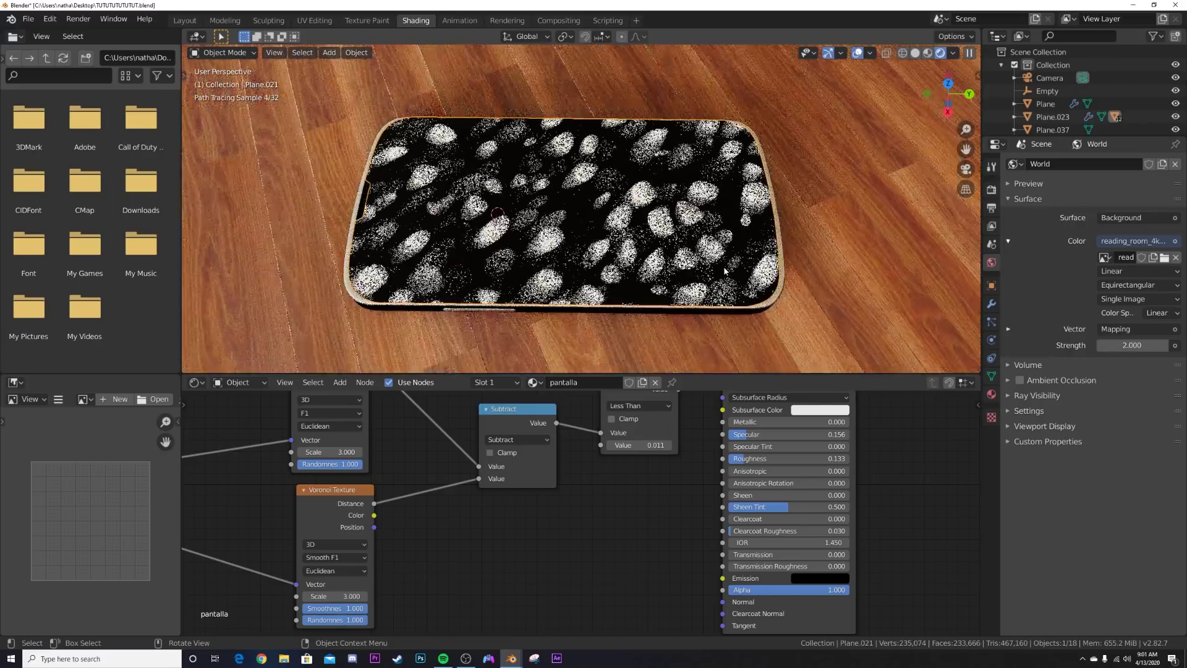
pyautogui.scroll(4, 581, 207)
# Step: Shift the Musgrave Texture node aside and insert a White Noise Texture node on the link from Object coordinates to its Vector input
pyautogui.moveTo(482, 575); pyautogui.dragTo(754, 566, button='middle')
pyautogui.moveTo(204, 516); pyautogui.dragTo(699, 459, button='middle')
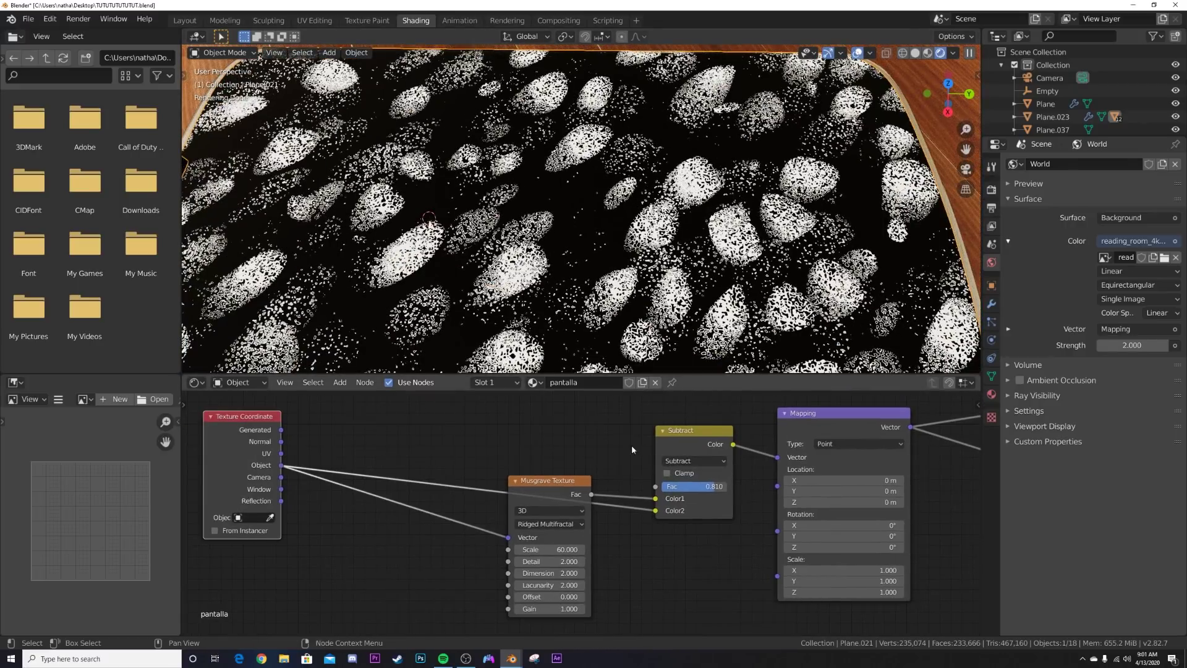
pyautogui.moveTo(529, 503)
pyautogui.mouseDown()
pyautogui.moveTo(556, 482)
pyautogui.moveTo(543, 540)
pyautogui.moveTo(540, 522)
pyautogui.mouseUp()
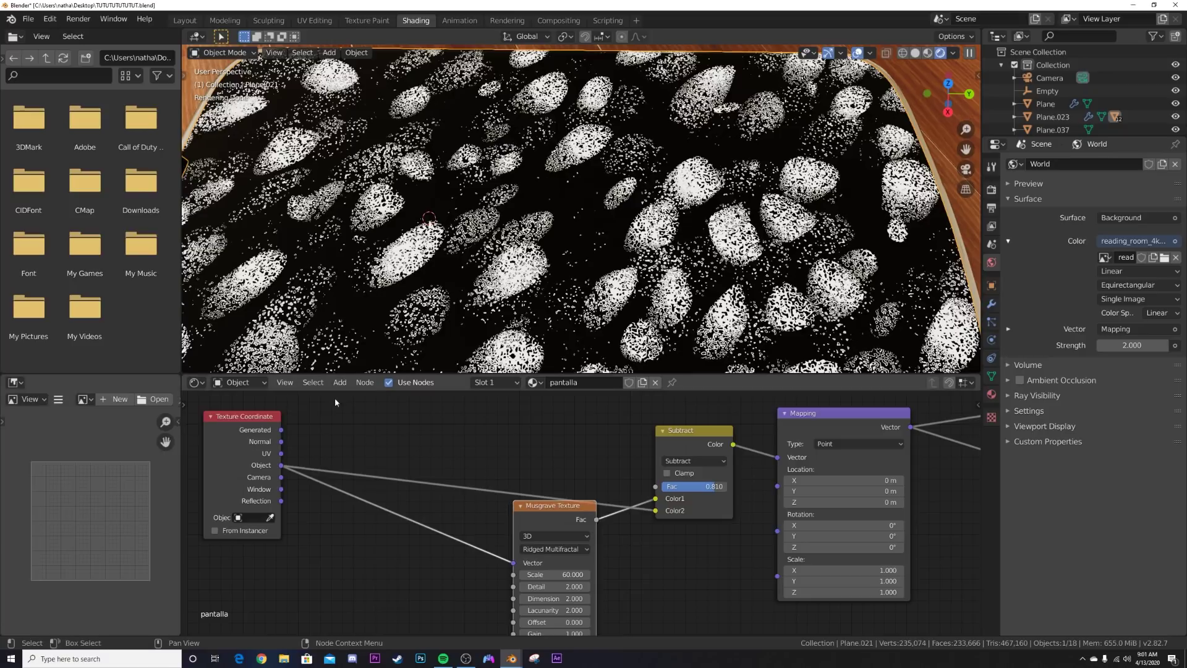
pyautogui.hotkey('shift', 'a')
pyautogui.click(473, 435)
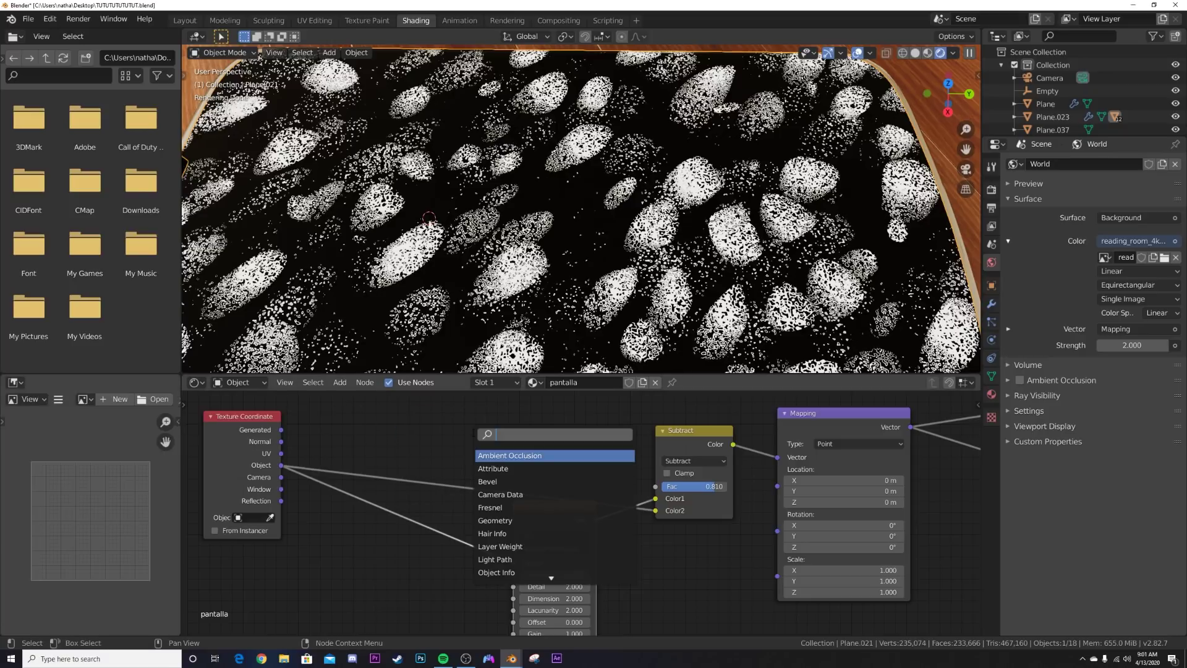
pyautogui.write('wh')
pyautogui.click(503, 455)
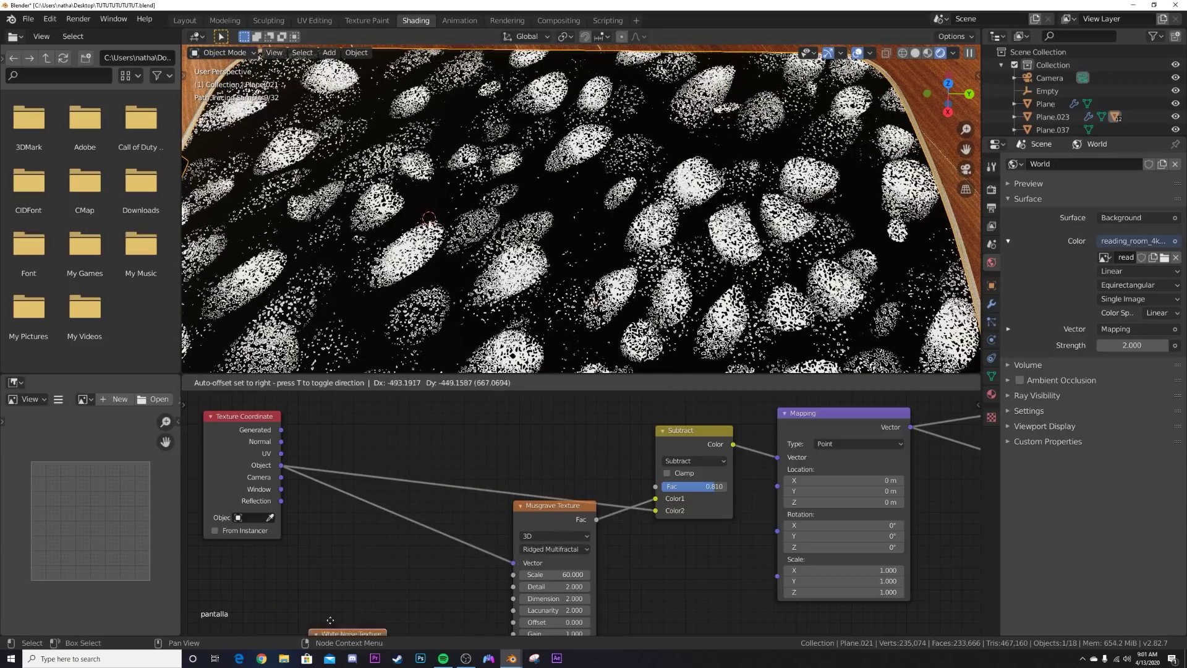
pyautogui.click(399, 528)
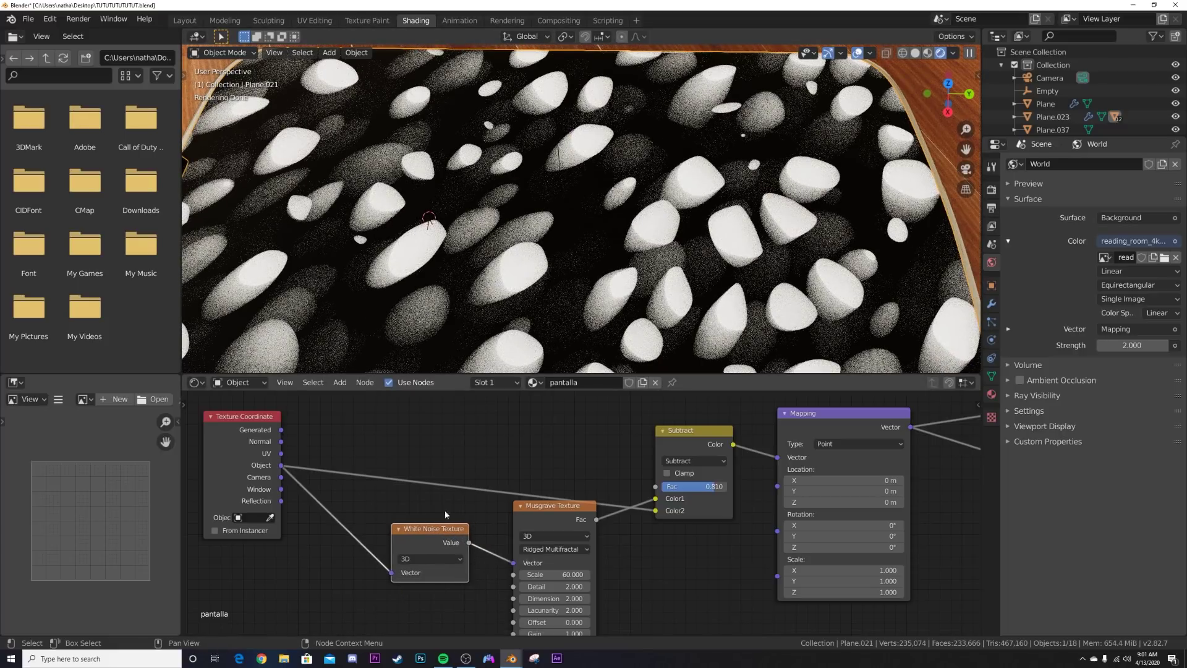
# Step: Insert a MixRGB node between the White Noise and Musgrave Texture nodes, and connect the Object coordinates to its Color2
pyautogui.hotkey('shift', 'a')
pyautogui.click(509, 444)
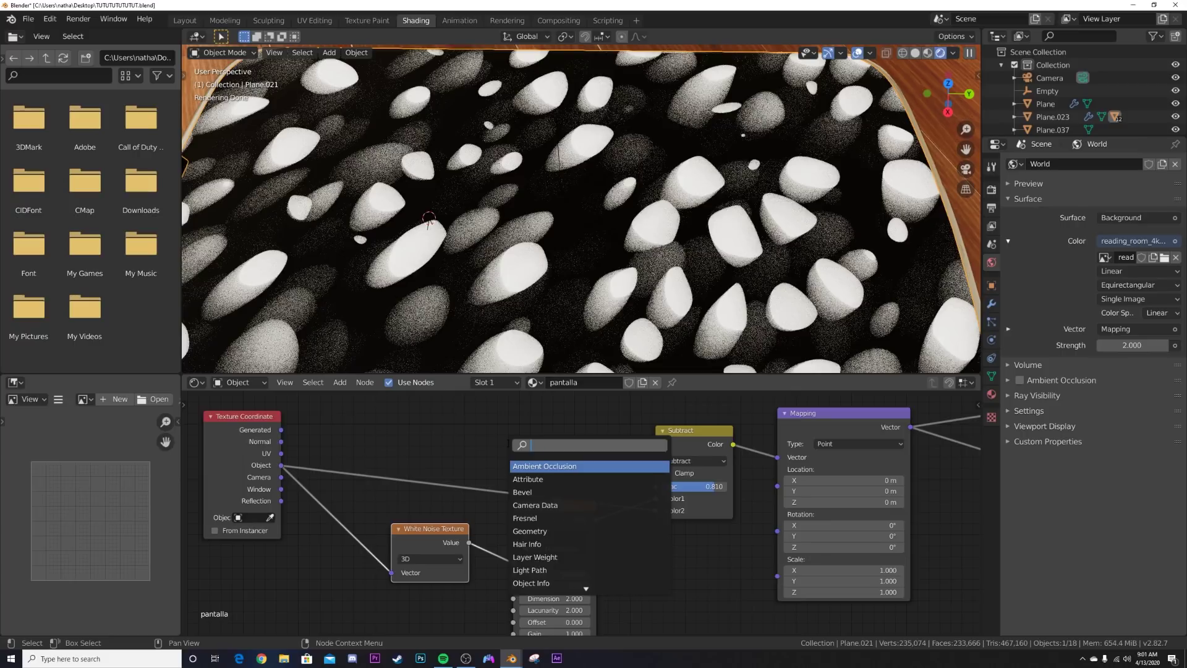
pyautogui.write('mix')
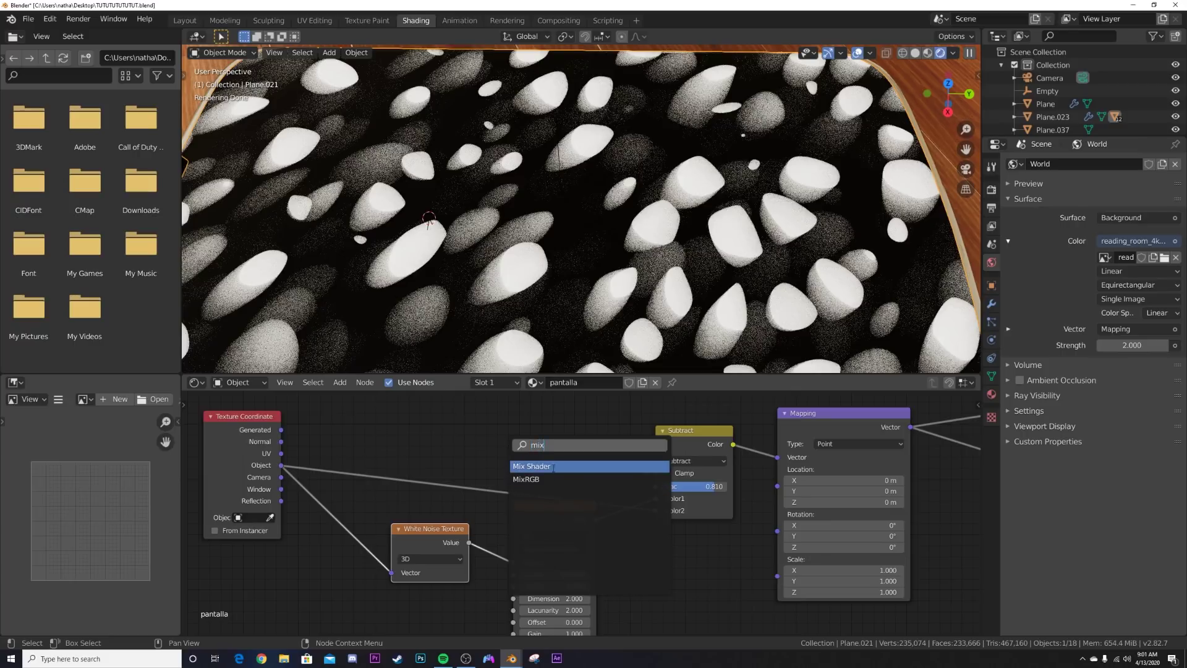
pyautogui.click(544, 480)
pyautogui.click(440, 542)
pyautogui.moveTo(504, 526); pyautogui.dragTo(531, 467, button='middle')
pyautogui.moveTo(308, 405); pyautogui.dragTo(541, 568)
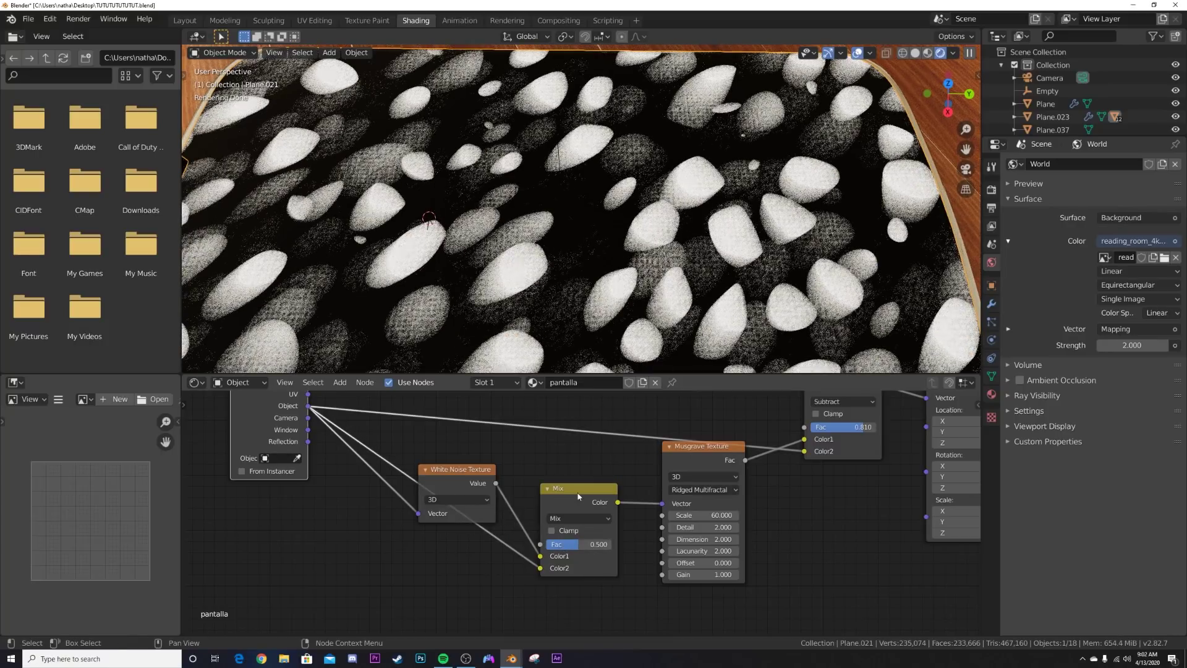
# Step: Set the Fac of the Mix node after the White Noise Texture to 0.792 and check the phone screen from another angle
pyautogui.moveTo(585, 531); pyautogui.dragTo(495, 528, button='middle')
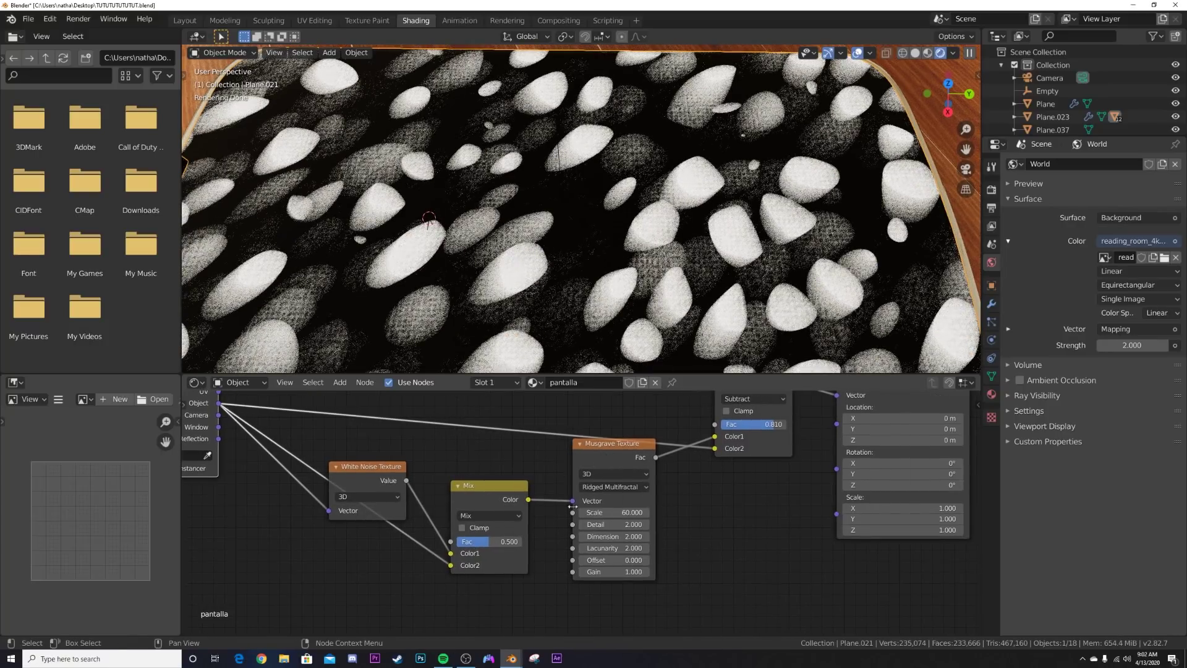
pyautogui.moveTo(486, 544)
pyautogui.mouseDown()
pyautogui.moveTo(526, 542)
pyautogui.moveTo(512, 542)
pyautogui.mouseUp()
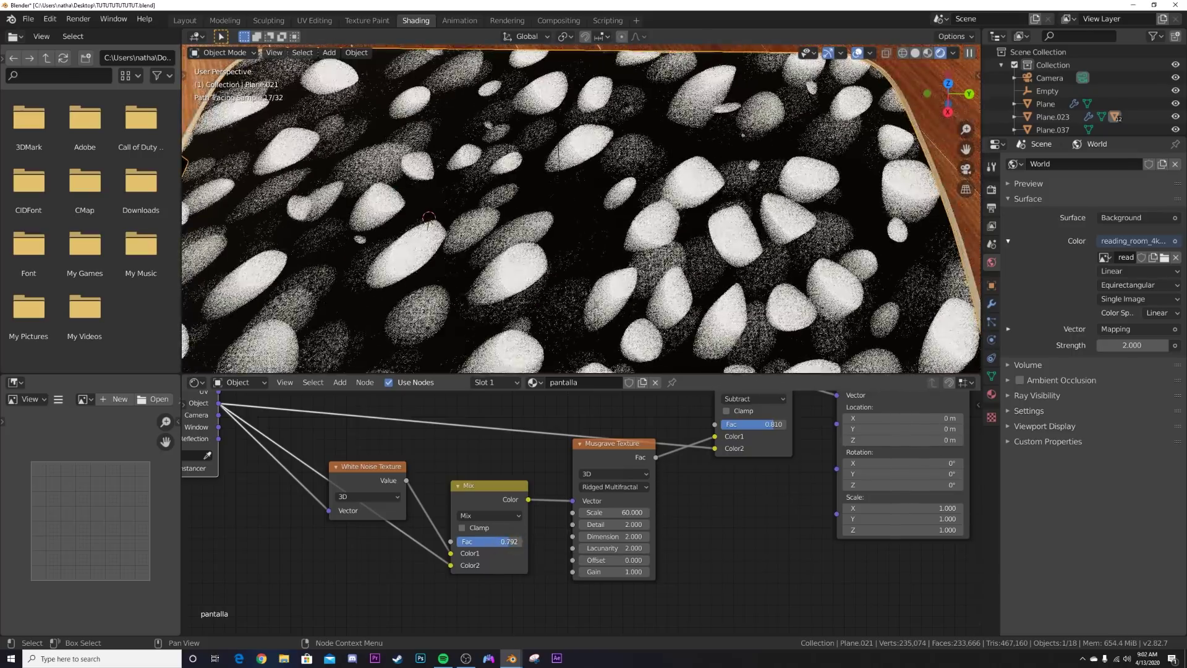
pyautogui.scroll(-6, 575, 334)
pyautogui.moveTo(708, 259); pyautogui.dragTo(639, 251, button='middle')
pyautogui.scroll(5, 640, 251)
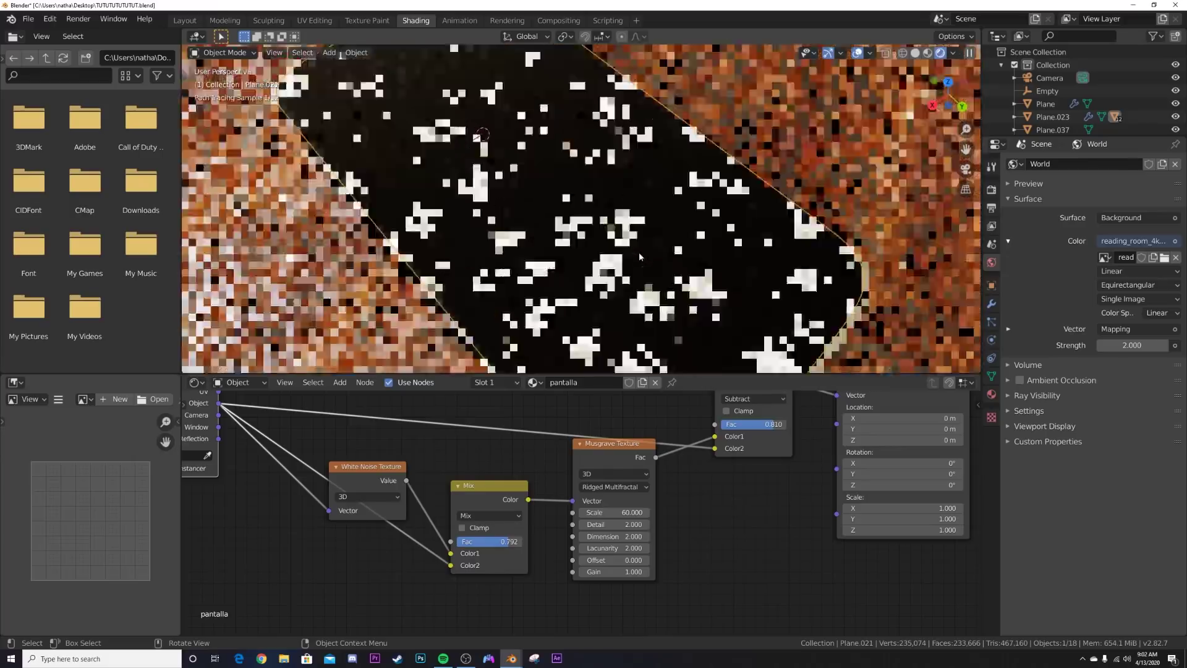
# Step: Insert a ColorRamp node between the Less Than node and the Principled BSDF's Base Color
pyautogui.moveTo(896, 488); pyautogui.dragTo(497, 550, button='middle')
pyautogui.moveTo(836, 512); pyautogui.dragTo(411, 587, button='middle')
pyautogui.scroll(-4, 596, 514)
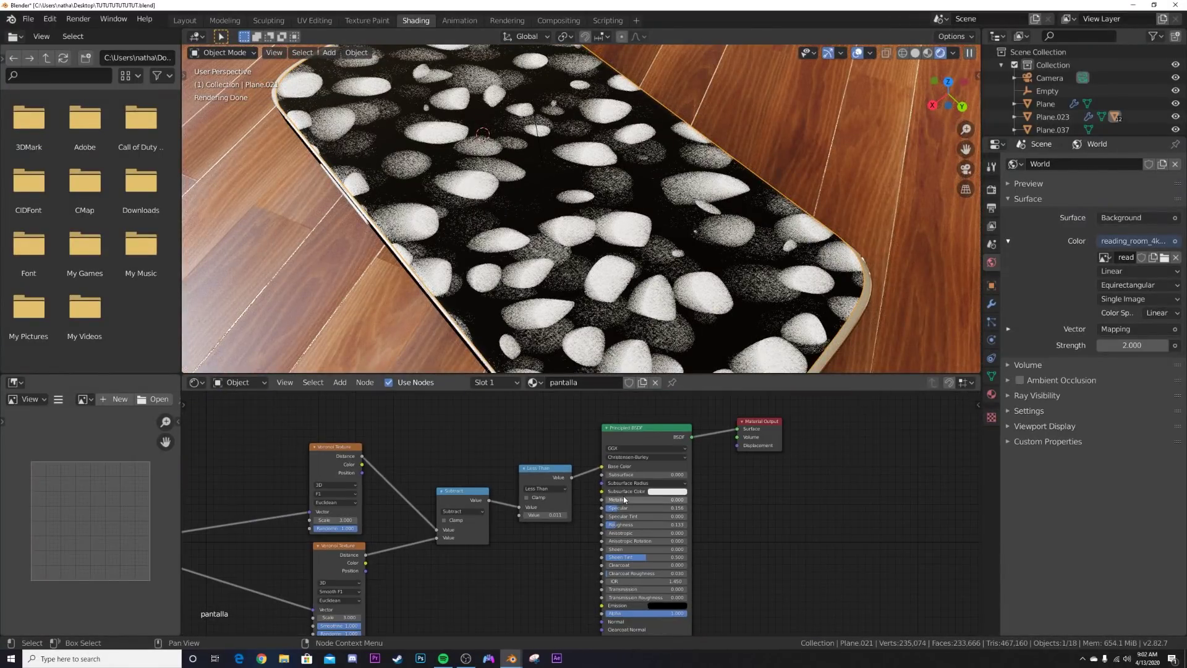
pyautogui.hotkey('shift', 'a')
pyautogui.click(647, 418)
pyautogui.write('col')
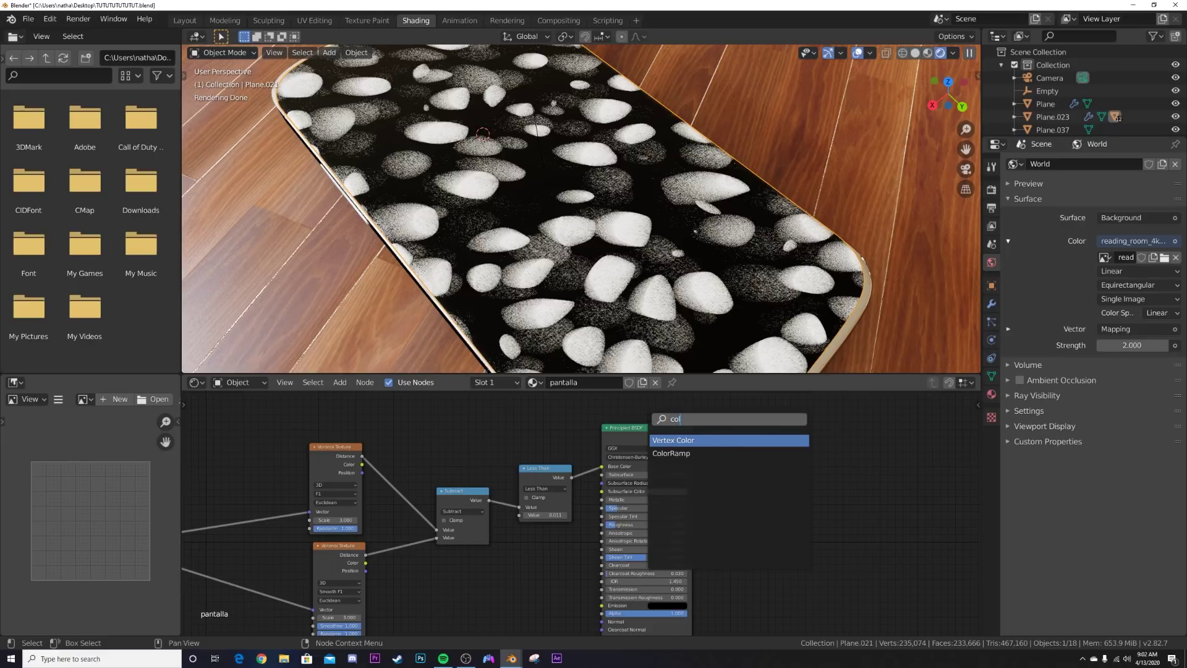
pyautogui.click(683, 454)
pyautogui.click(638, 494)
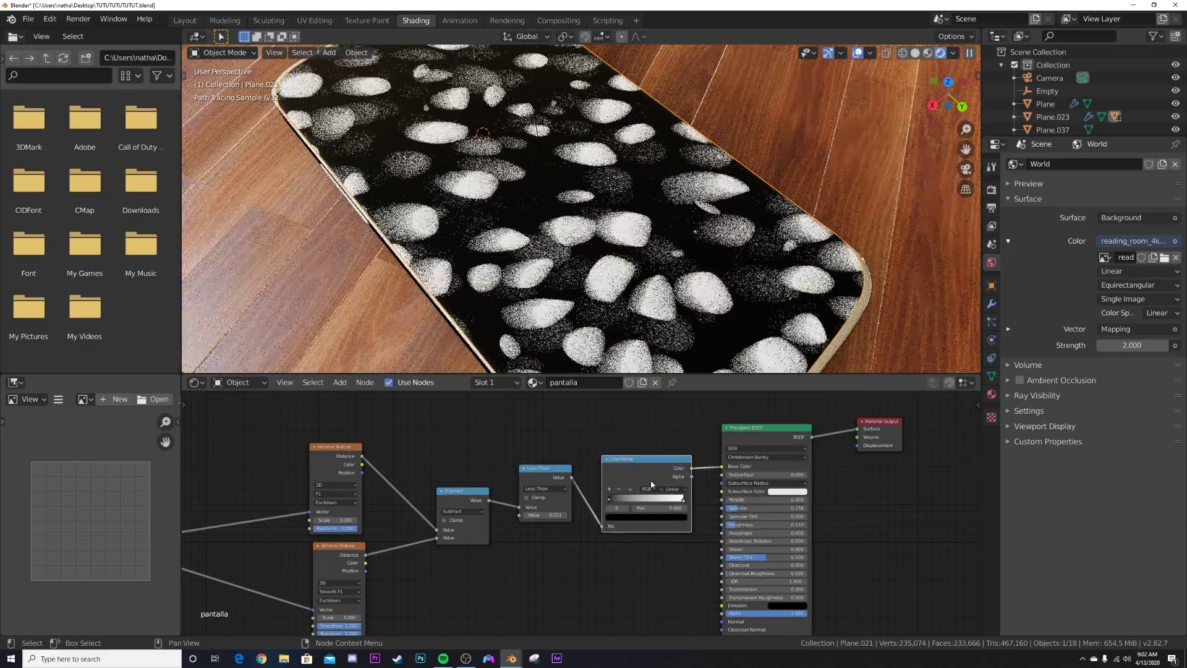
# Step: Darken the ColorRamp's white stop to a grey with value 0.358 and review the fainter smudges on the phone
pyautogui.moveTo(661, 489); pyautogui.dragTo(579, 489, button='middle')
pyautogui.scroll(6, 579, 490)
pyautogui.scroll(2, 581, 489)
pyautogui.click(634, 502)
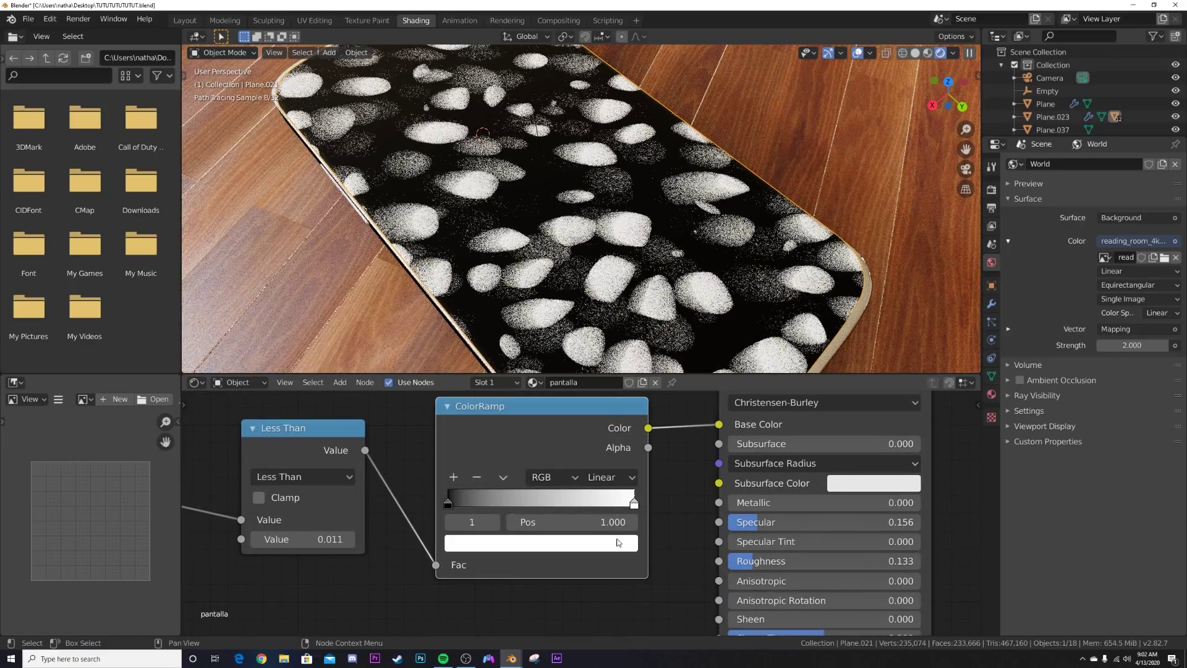
pyautogui.click(541, 542)
pyautogui.moveTo(597, 334); pyautogui.dragTo(597, 366)
pyautogui.moveTo(718, 241); pyautogui.dragTo(676, 233, button='middle')
pyautogui.scroll(-6, 660, 260)
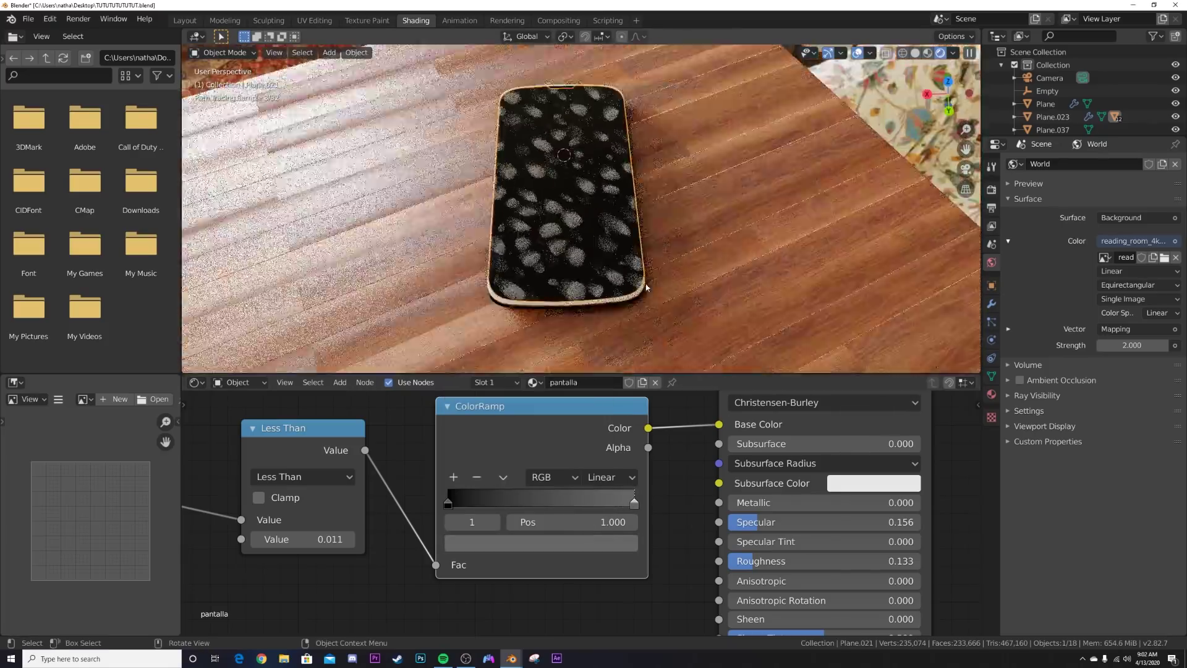
pyautogui.moveTo(647, 286); pyautogui.dragTo(680, 278, button='middle')
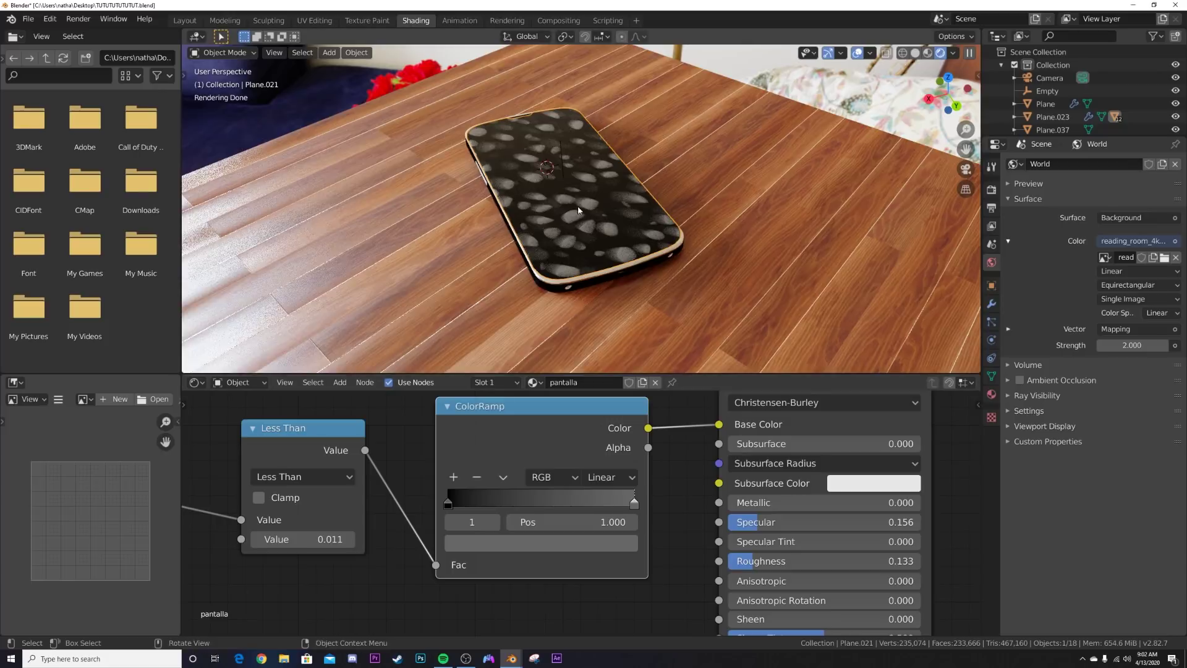
pyautogui.scroll(5, 578, 210)
pyautogui.moveTo(578, 210); pyautogui.dragTo(578, 221, button='middle')
pyautogui.moveTo(321, 510); pyautogui.dragTo(348, 486, button='middle')
pyautogui.click(564, 523)
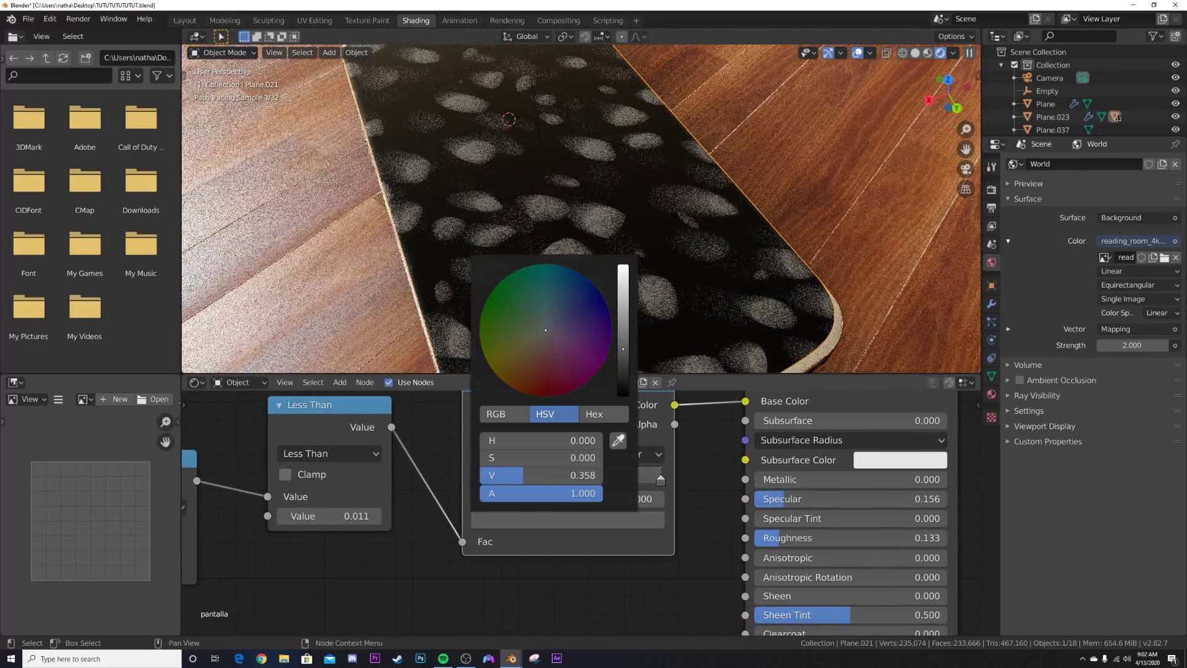
# Step: Set the Fac of the Subtract colour node to 0.923 and that of the Mix node feeding the Musgrave Texture to 0.911
pyautogui.moveTo(204, 478); pyautogui.dragTo(712, 487, button='middle')
pyautogui.scroll(-4, 494, 541)
pyautogui.moveTo(346, 612); pyautogui.dragTo(747, 520, button='middle')
pyautogui.moveTo(544, 571); pyautogui.dragTo(853, 530, button='middle')
pyautogui.moveTo(486, 541); pyautogui.dragTo(599, 510, button='middle')
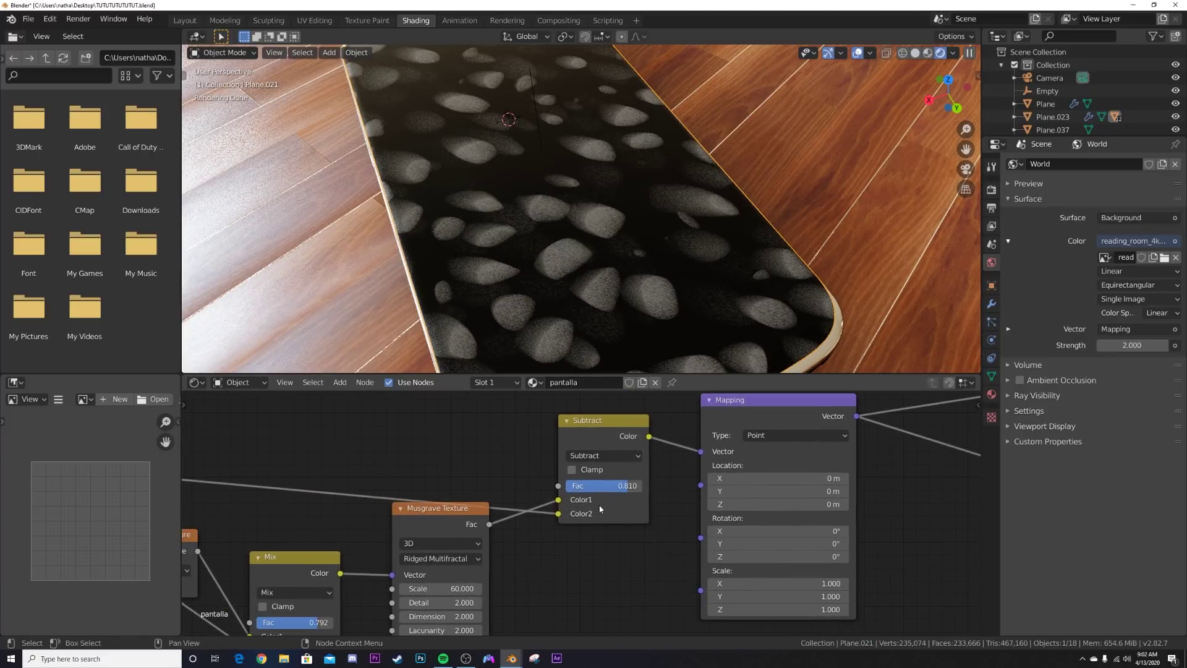
pyautogui.moveTo(623, 486)
pyautogui.mouseDown()
pyautogui.moveTo(640, 486)
pyautogui.moveTo(617, 490)
pyautogui.mouseUp()
pyautogui.moveTo(418, 588); pyautogui.dragTo(592, 536, button='middle')
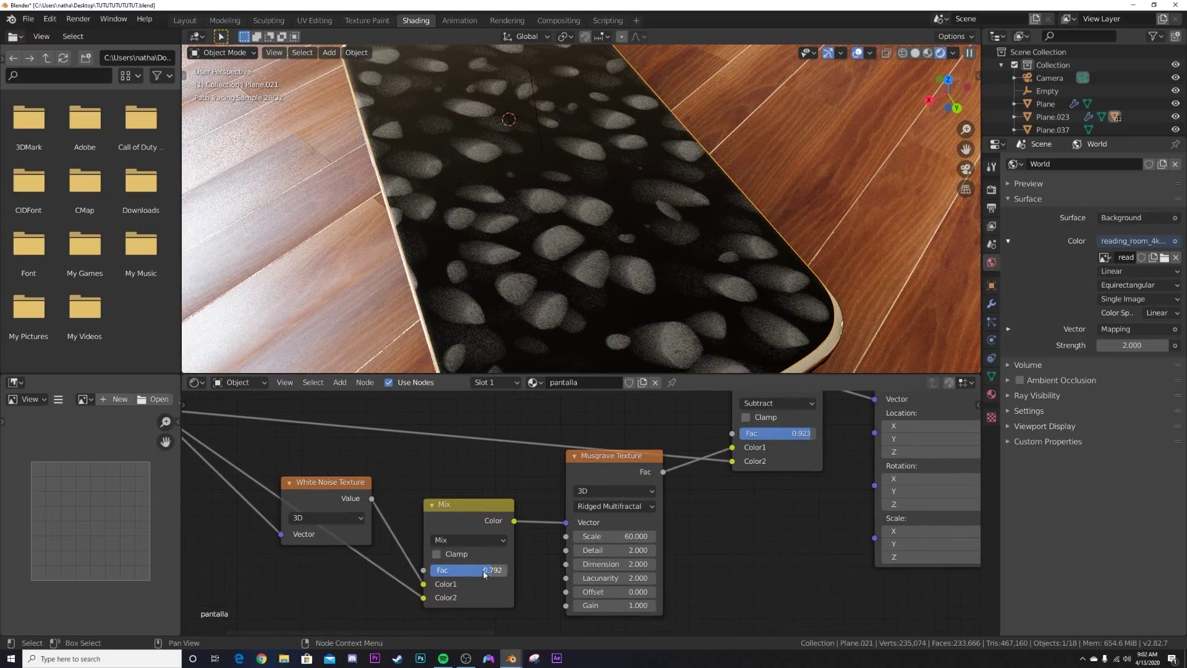
pyautogui.moveTo(485, 574); pyautogui.dragTo(494, 574)
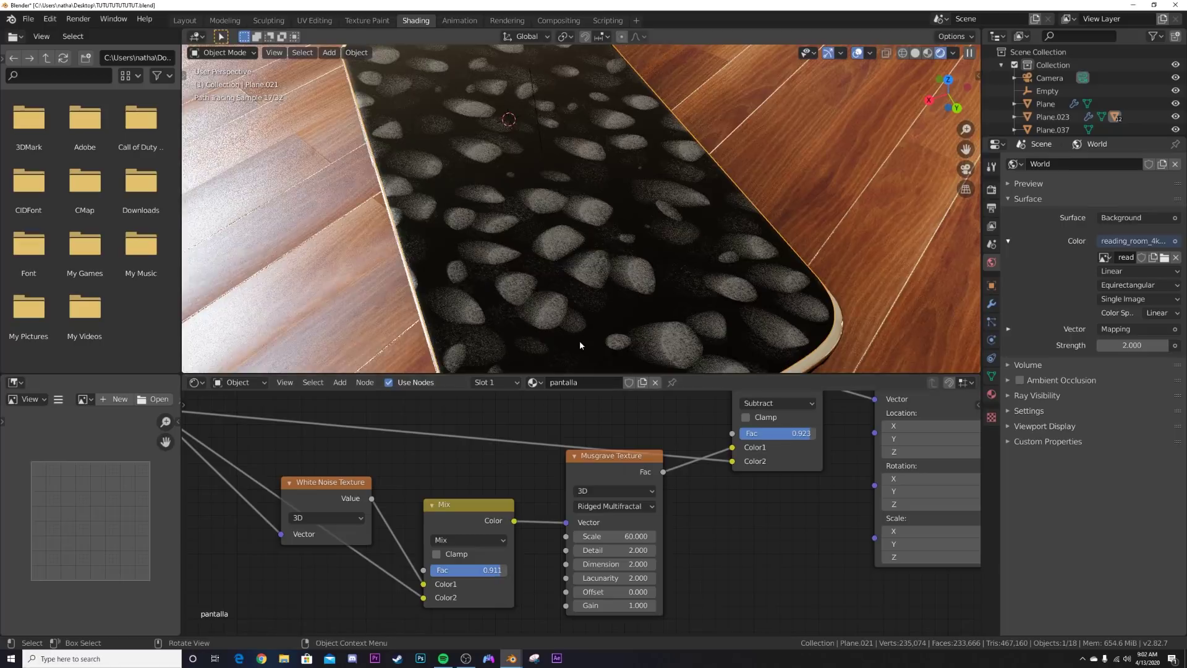
# Step: Set the comparison value of the Less Than node between the Subtract node and the ColorRamp to 0.001
pyautogui.scroll(3, 580, 342)
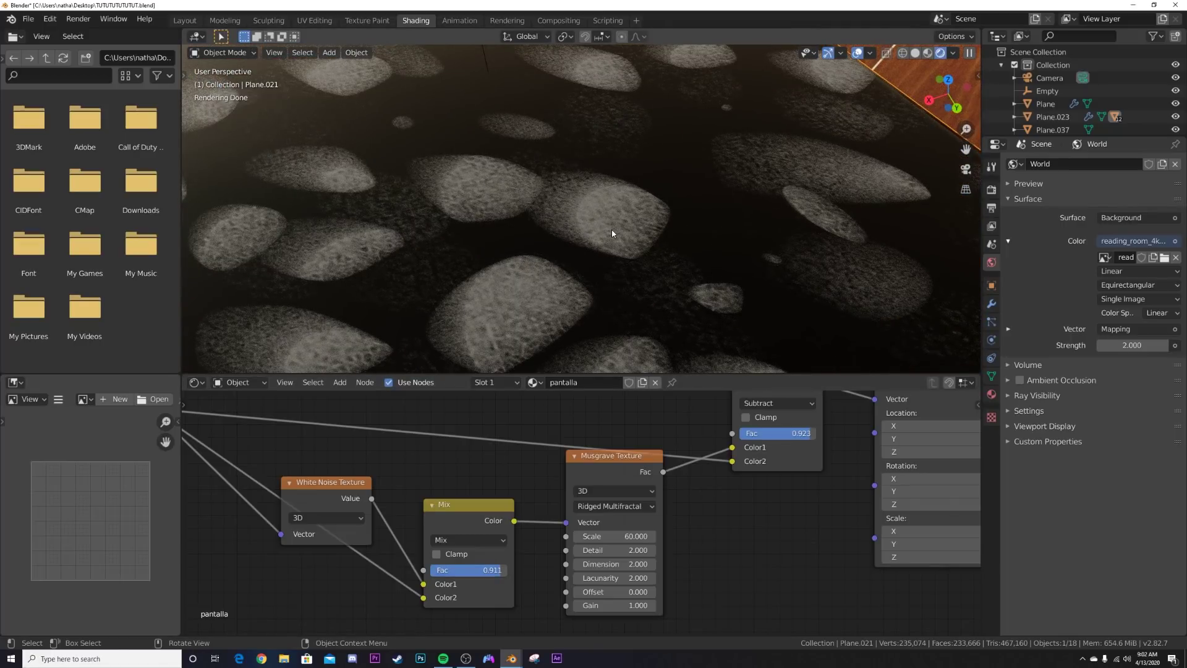
pyautogui.scroll(-8, 611, 233)
pyautogui.moveTo(803, 467); pyautogui.dragTo(529, 520, button='middle')
pyautogui.scroll(-4, 694, 524)
pyautogui.moveTo(742, 520); pyautogui.dragTo(567, 558, button='middle')
pyautogui.scroll(5, 567, 559)
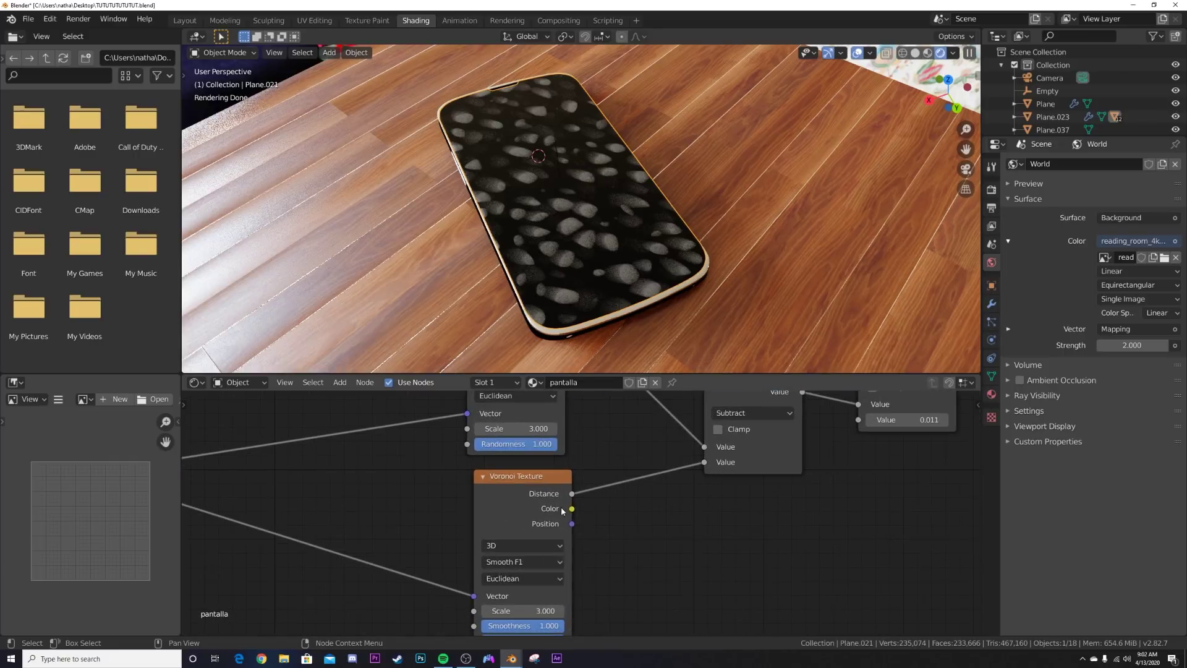
pyautogui.scroll(-2, 561, 507)
pyautogui.scroll(-1, 527, 444)
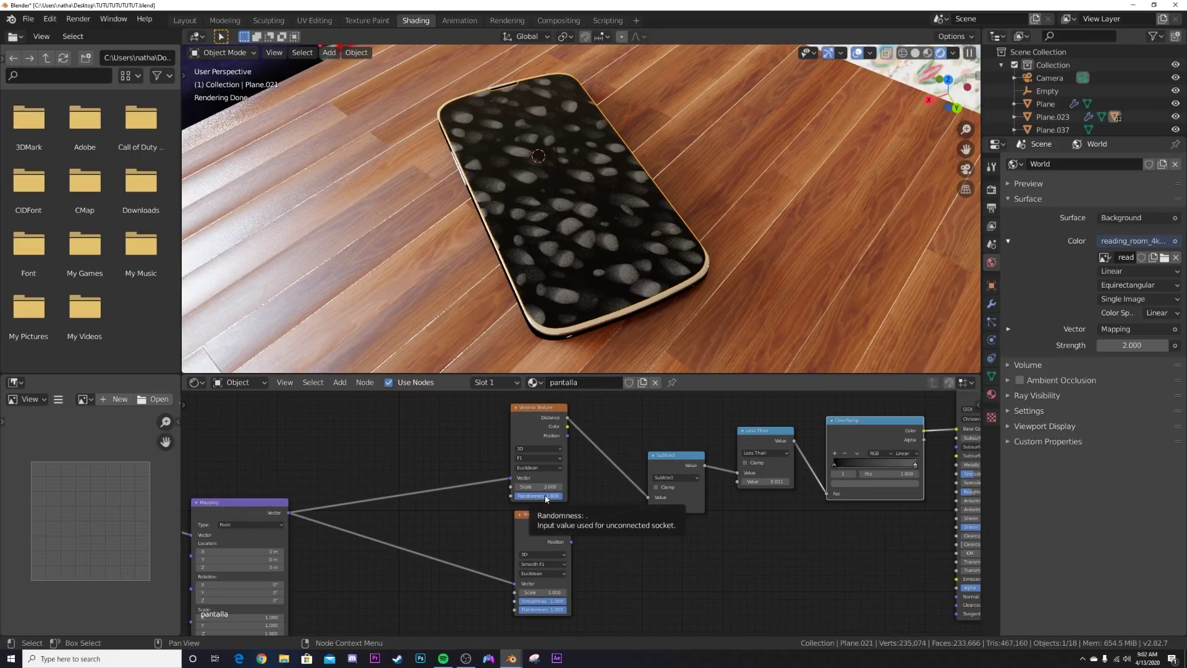
pyautogui.scroll(4, 609, 495)
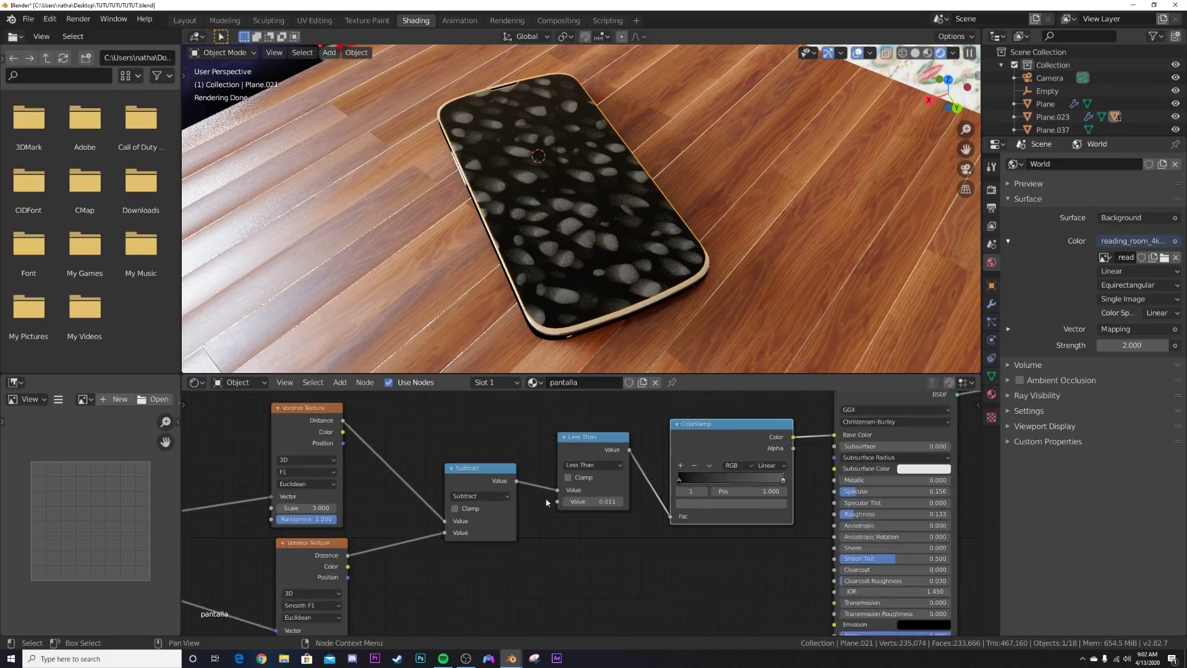
pyautogui.click(610, 496)
pyautogui.write('0.0')
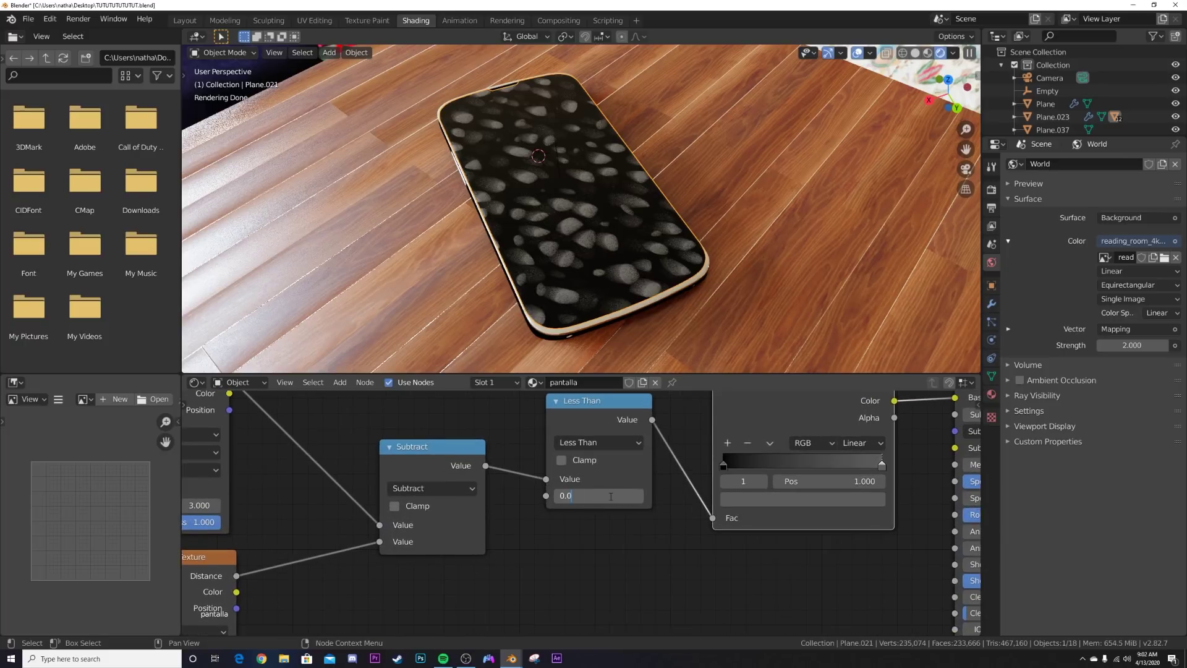
pyautogui.write('01')
pyautogui.press('Return')
# Step: Examine the fingerprint smudges on the phone screen up close and from several angles, with the wooden floor selected instead of the screen
pyautogui.scroll(4, 665, 173)
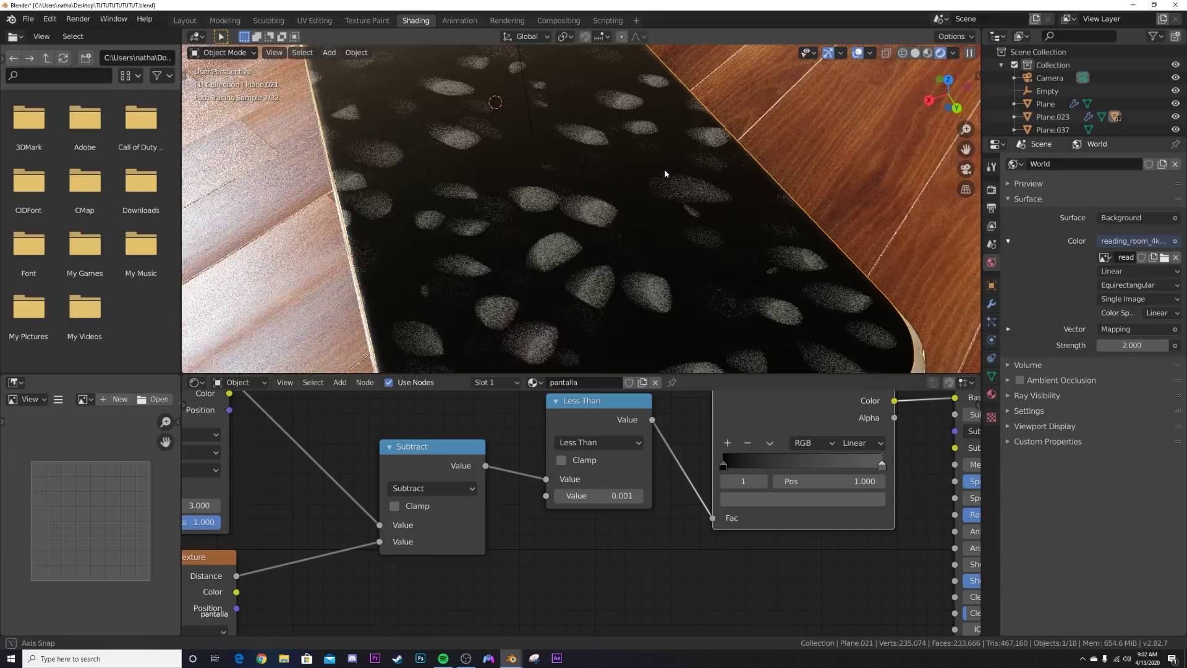
pyautogui.moveTo(664, 174); pyautogui.dragTo(650, 181, button='middle')
pyautogui.click(856, 141)
pyautogui.scroll(-5, 856, 141)
pyautogui.moveTo(745, 173); pyautogui.dragTo(745, 192, button='middle')
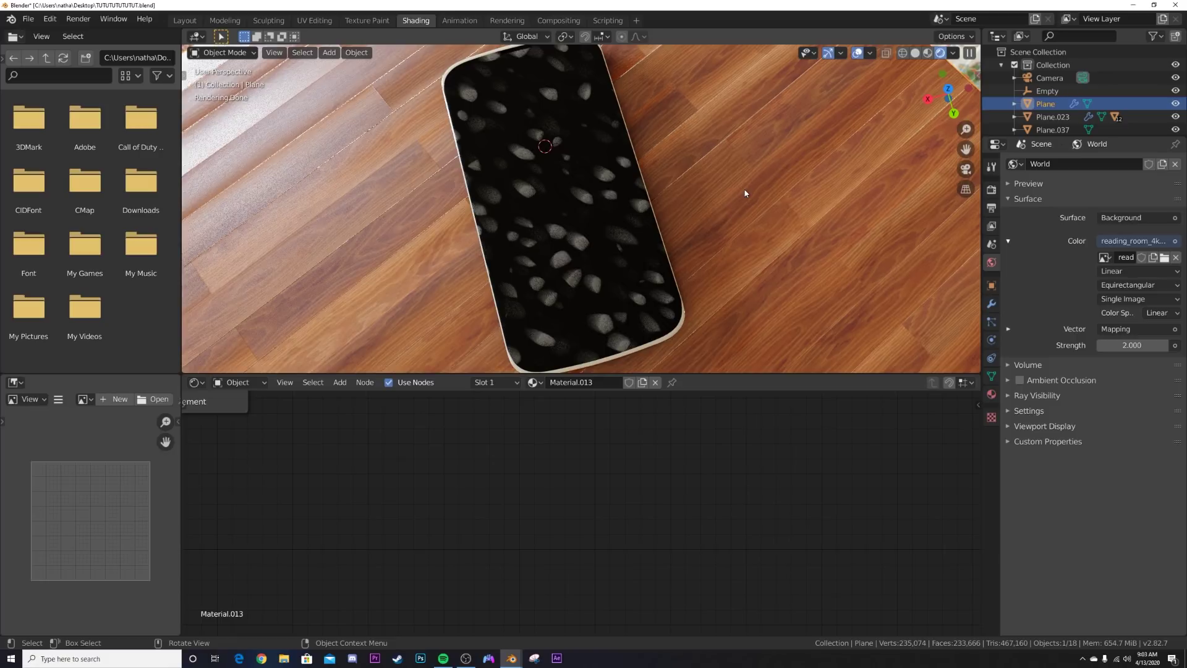
pyautogui.moveTo(636, 292); pyautogui.dragTo(688, 235, button='middle')
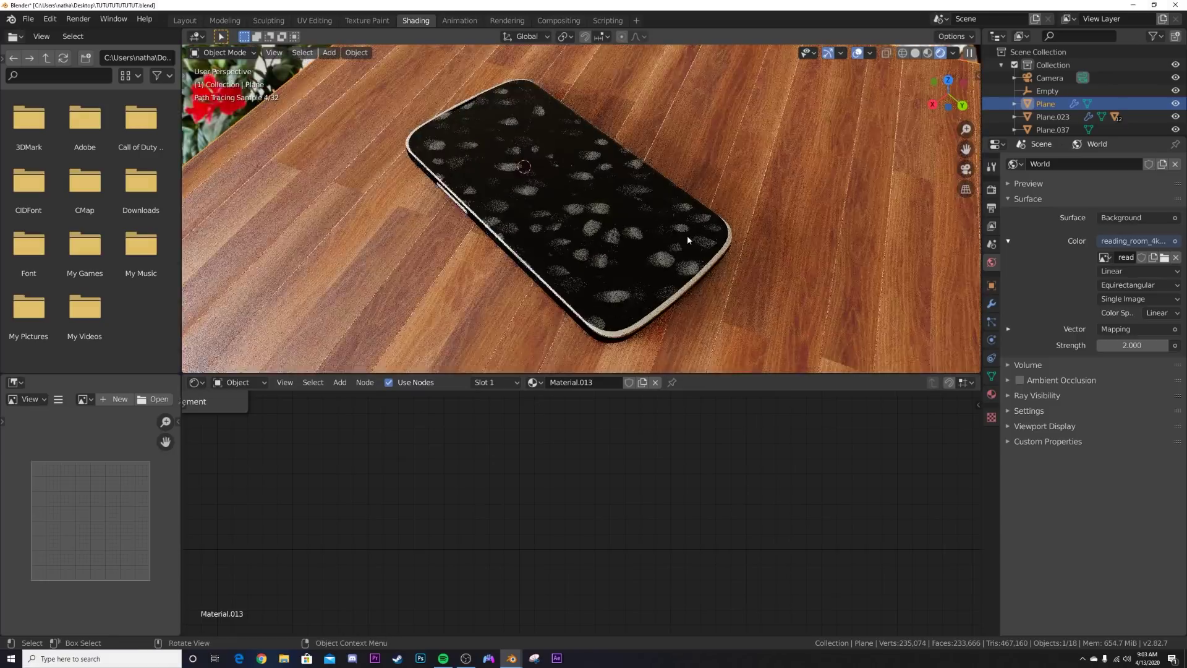